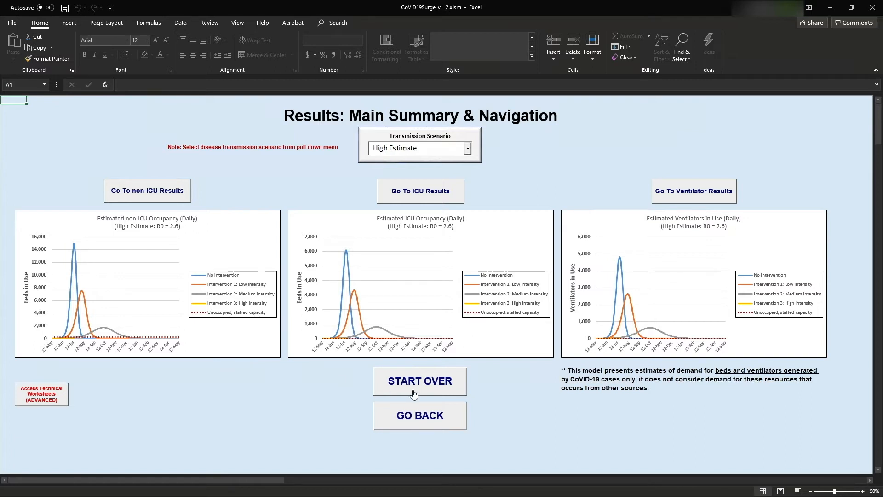
Return from the results to Part C, review Part B's hospital stay inputs, and view the optional age-weighting calculation page.
{"action": "left_click", "coordinate": [405, 423]}
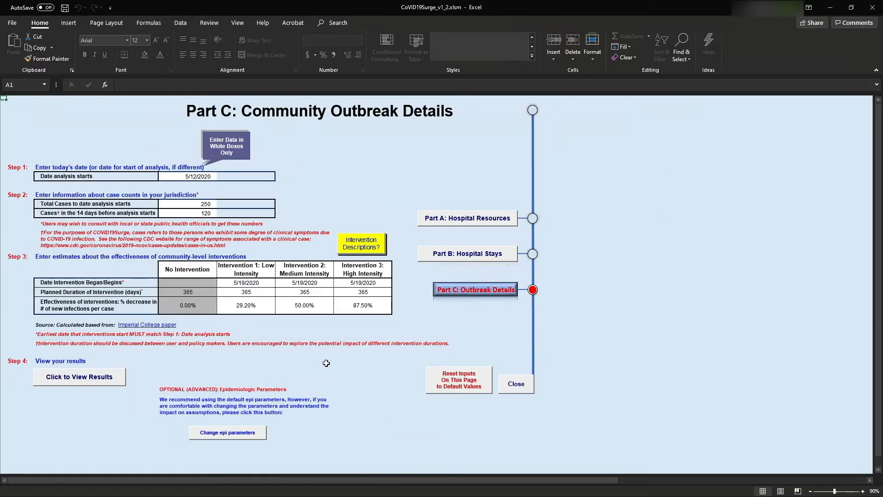
{"action": "left_click", "coordinate": [471, 256]}
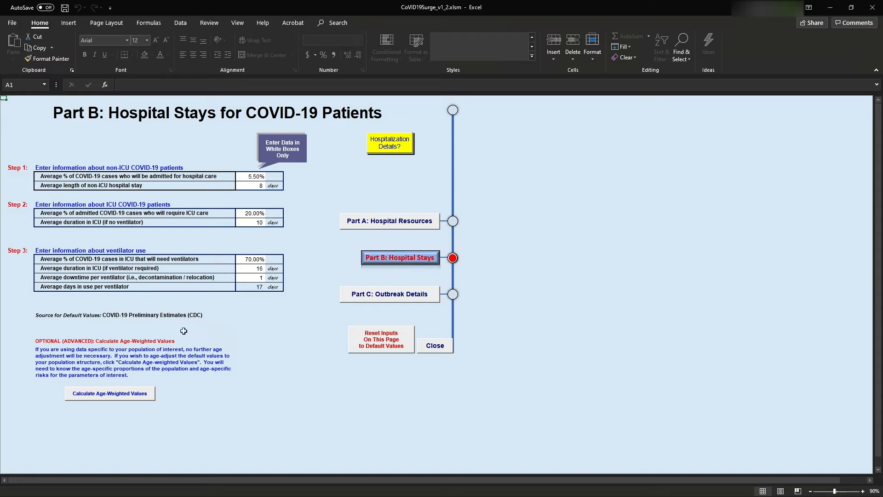
{"action": "left_click", "coordinate": [109, 394]}
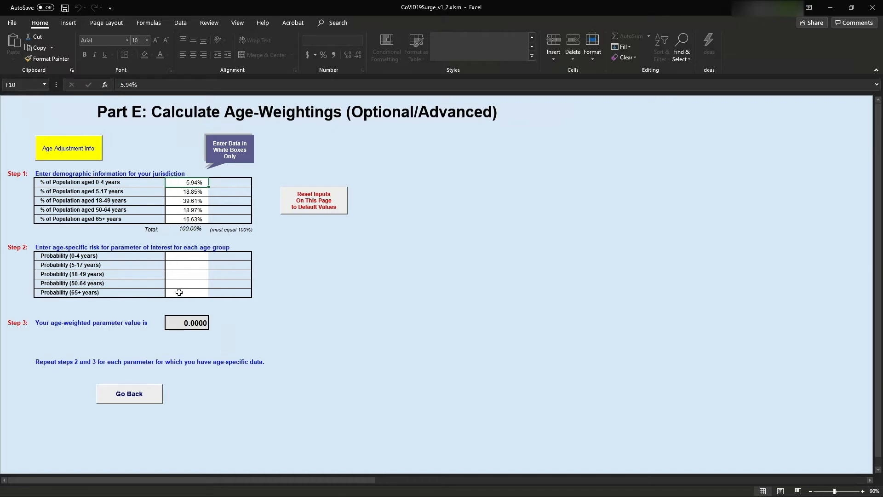
{"action": "left_click", "coordinate": [192, 258]}
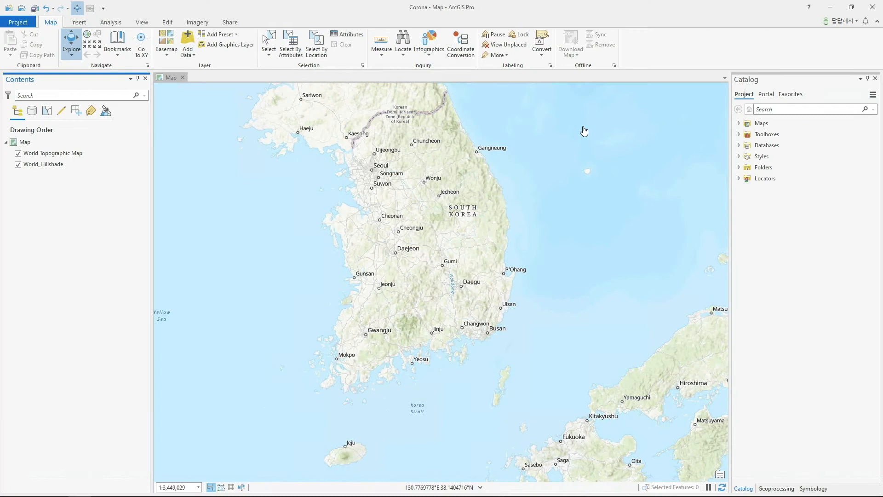
In ArcGIS Pro, expand the COVID-19-Modeling-v5 documentation and toolbox folders, and add the COVID19SurgeWorkflow_CountiesME feature class to the map.
{"action": "left_click", "coordinate": [738, 168]}
{"action": "left_click", "coordinate": [746, 190]}
{"action": "left_click", "coordinate": [753, 200]}
{"action": "left_click", "coordinate": [761, 222]}
{"action": "left_click", "coordinate": [761, 211]}
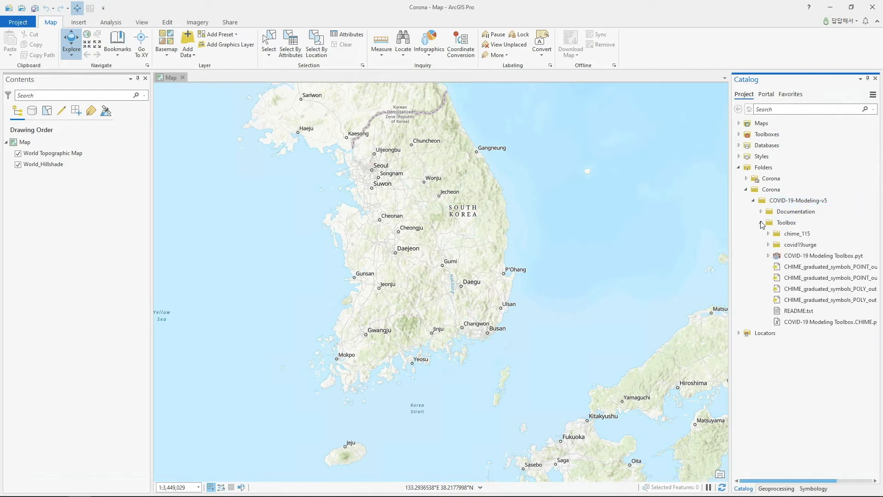
{"action": "left_click", "coordinate": [767, 222]}
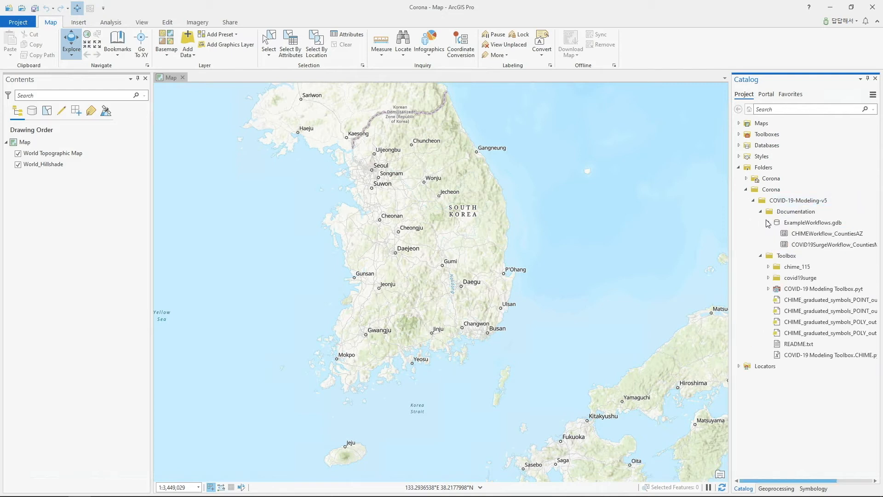
{"action": "left_click", "coordinate": [815, 249]}
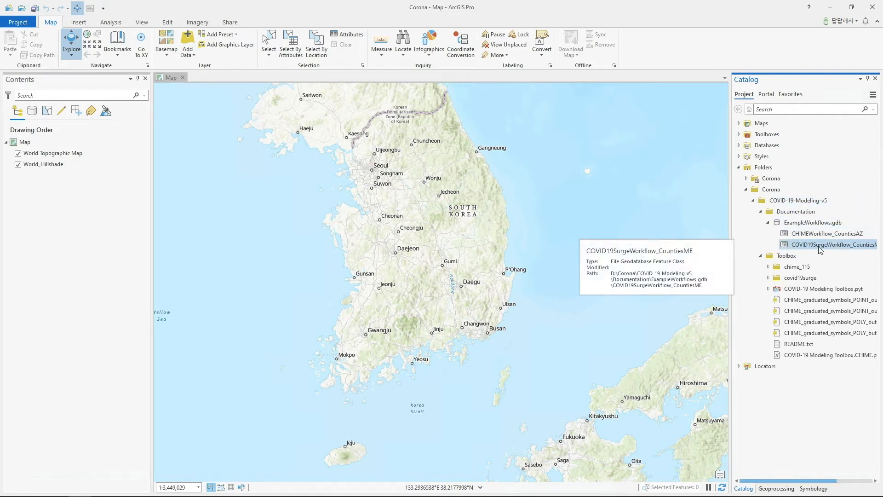
{"action": "left_click", "coordinate": [768, 290]}
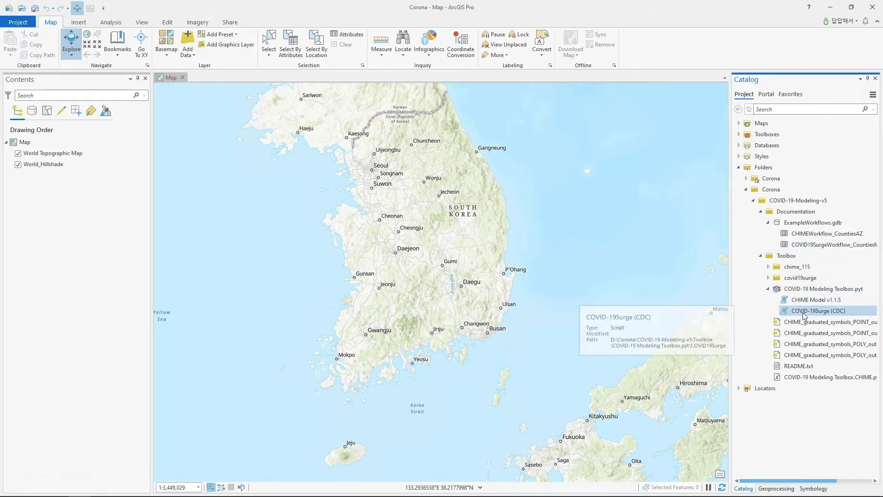
{"action": "left_click_drag", "start_coordinate": [814, 244], "coordinate": [553, 226]}
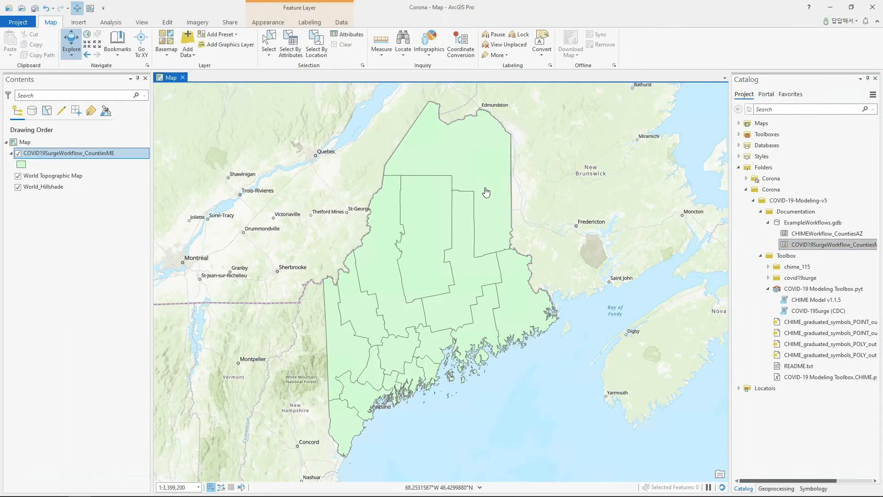
Inspect the attributes of Aroostook County, the northernmost polygon on the map, and close its details.
{"action": "left_click", "coordinate": [486, 192]}
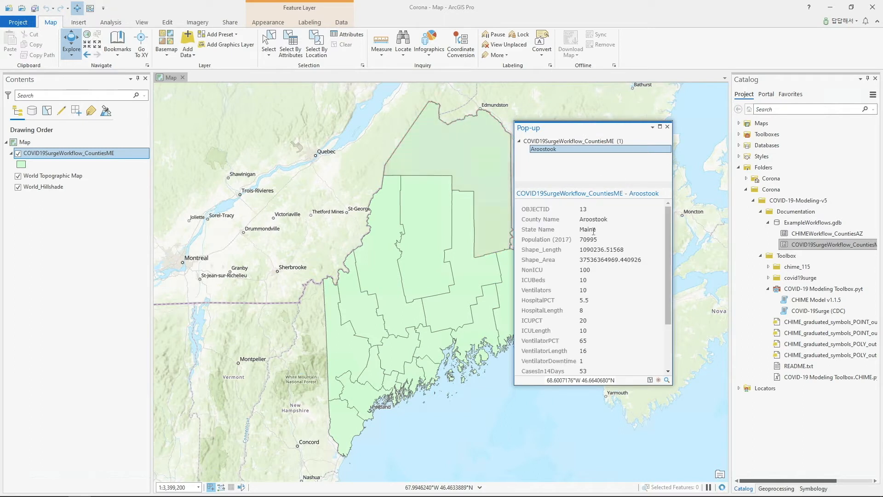
{"action": "scroll", "coordinate": [593, 232], "scroll_direction": "down", "scroll_amount": 2}
{"action": "scroll", "coordinate": [593, 232], "scroll_direction": "up", "scroll_amount": 2}
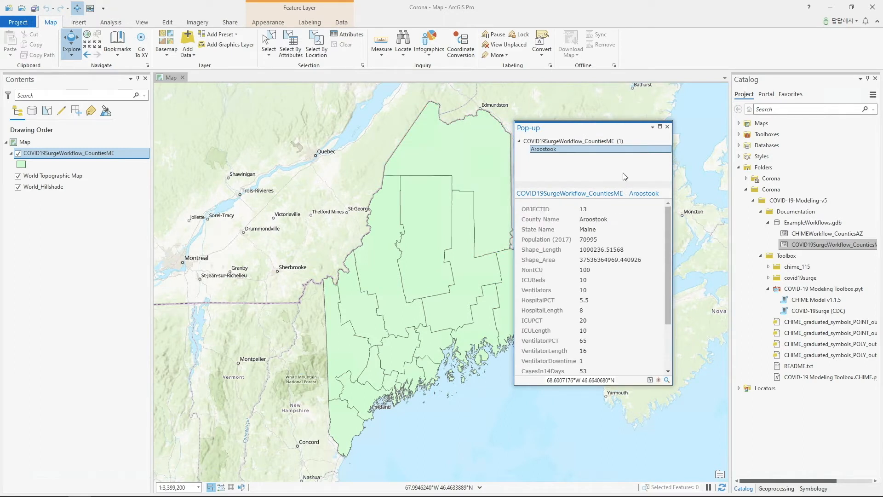
{"action": "left_click", "coordinate": [668, 126]}
Review all fields in the attribute table of the COVID19SurgeWorkflow_CountiesME layer, and close the table.
{"action": "right_click", "coordinate": [136, 159]}
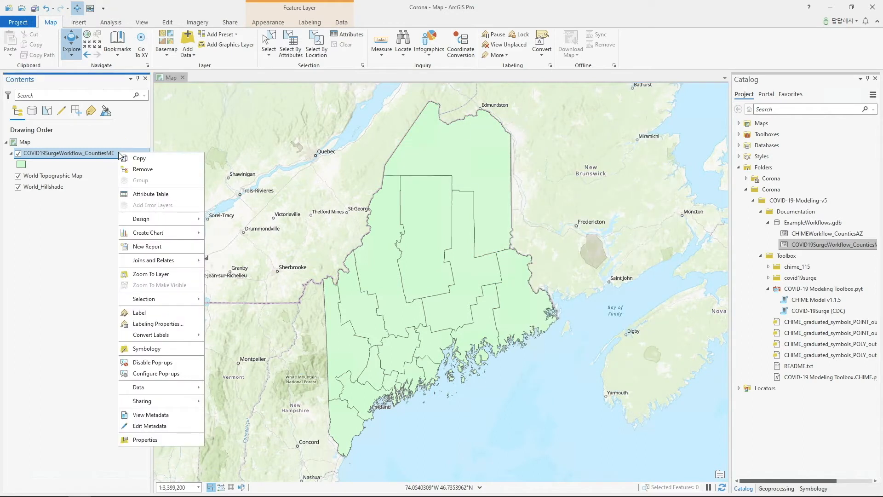
{"action": "left_click", "coordinate": [148, 195]}
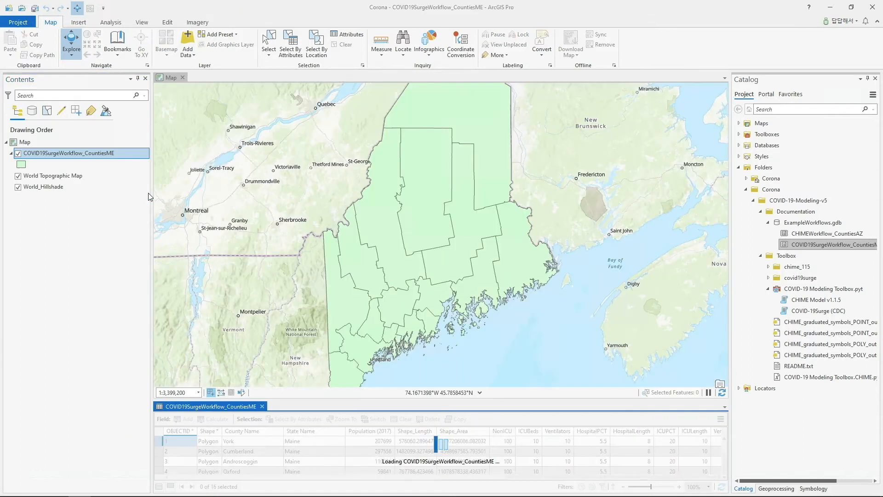
{"action": "left_click_drag", "start_coordinate": [389, 399], "coordinate": [427, 221]}
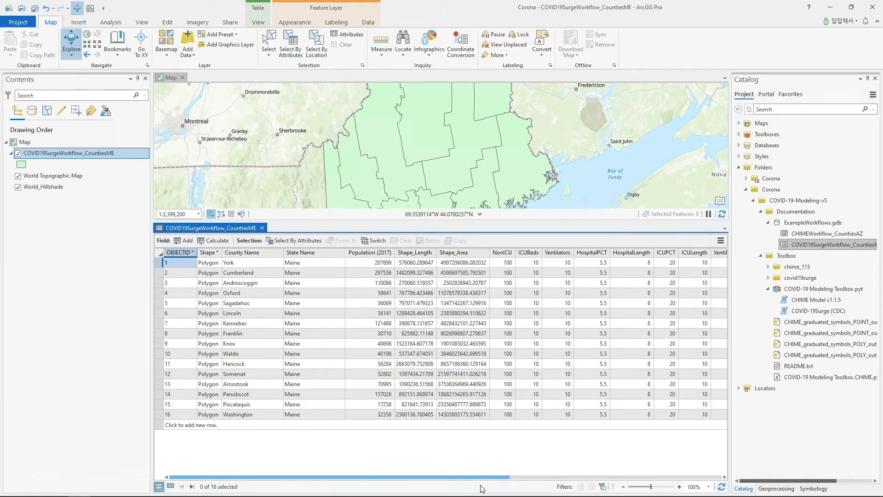
{"action": "left_click_drag", "start_coordinate": [484, 479], "coordinate": [714, 491]}
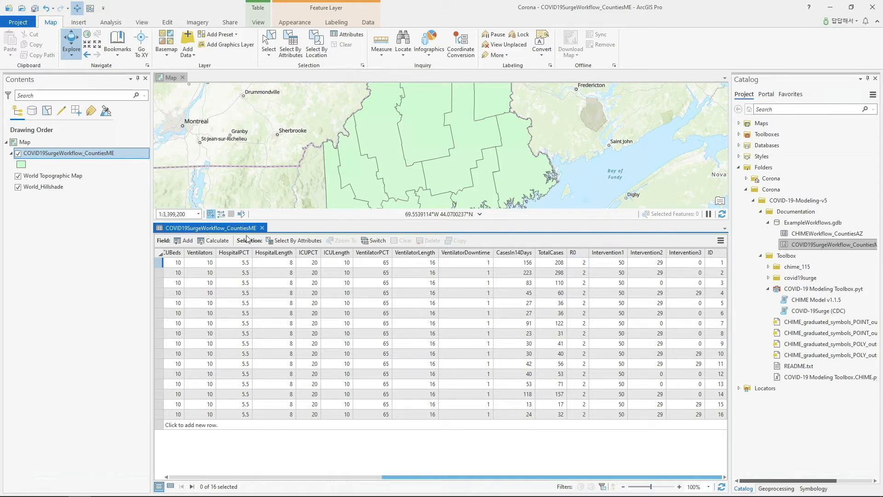
{"action": "left_click", "coordinate": [262, 229]}
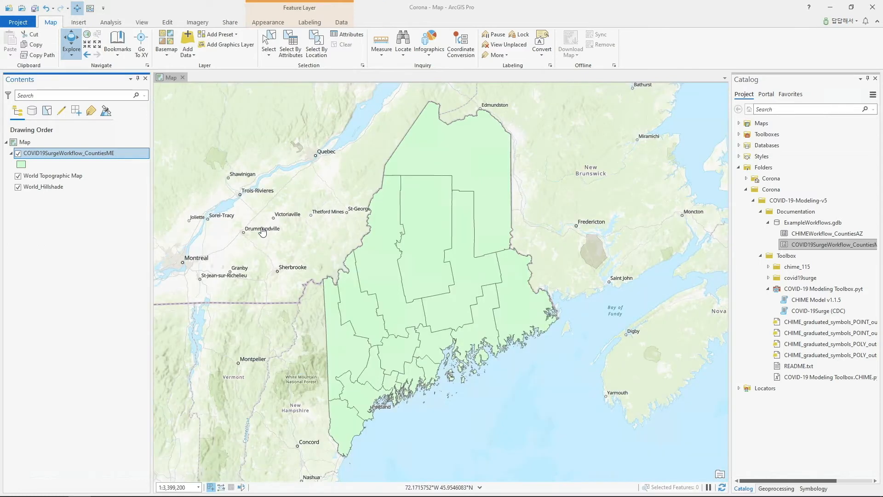
Open the COVID-19Surge (CDC) tool with COVID19SurgeWorkflow_CountiesME as the input feature class, and name the summary output Summary.
{"action": "double_click", "coordinate": [822, 311]}
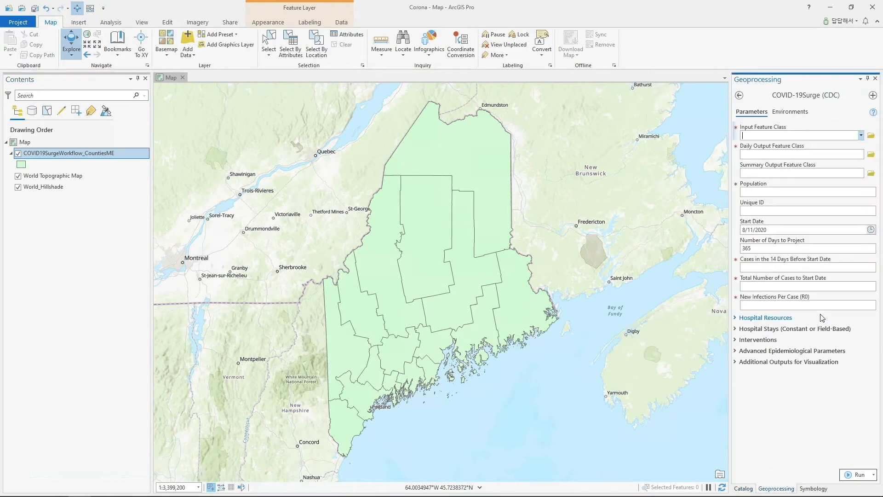
{"action": "left_click", "coordinate": [860, 135]}
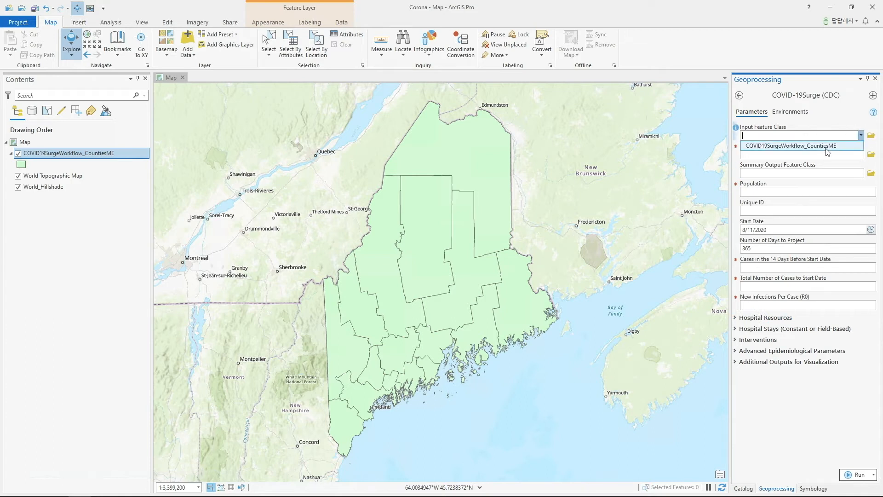
{"action": "left_click", "coordinate": [827, 145]}
{"action": "left_click", "coordinate": [829, 173]}
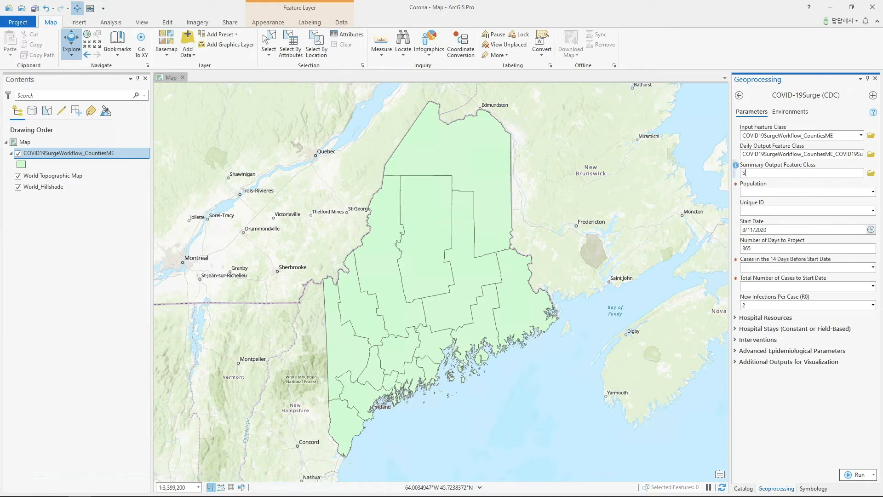
Set the tool's population field to Population (2017) and its unique ID field to ID.
{"action": "left_click", "coordinate": [873, 192]}
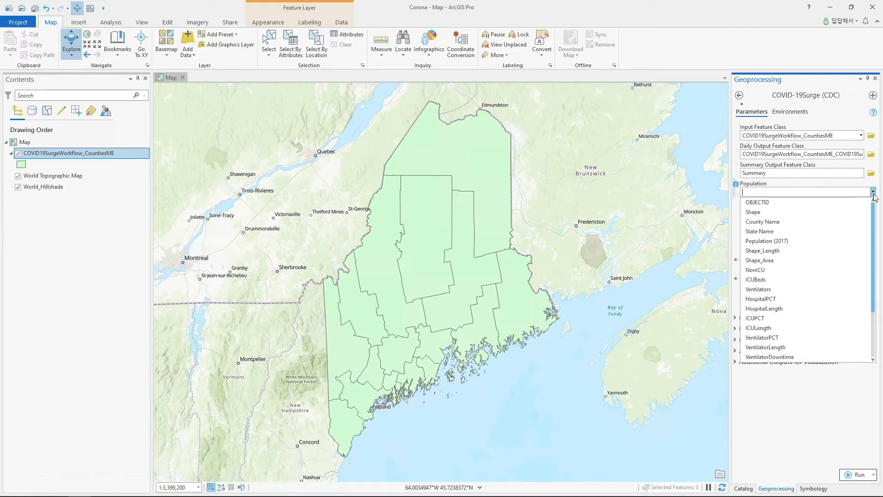
{"action": "left_click", "coordinate": [797, 241]}
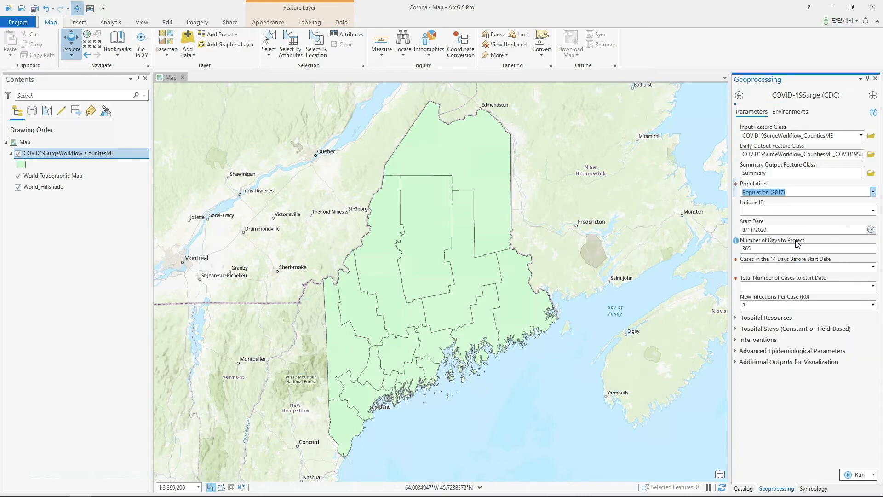
{"action": "left_click", "coordinate": [873, 211]}
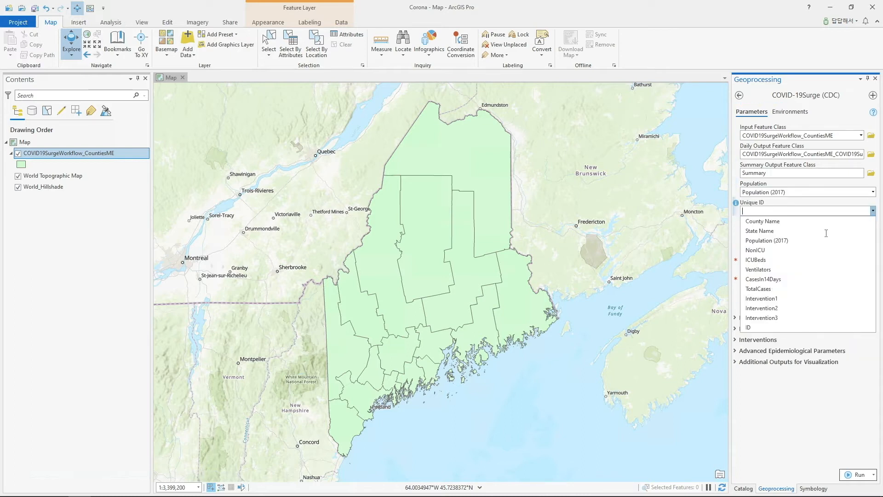
{"action": "left_click", "coordinate": [753, 328]}
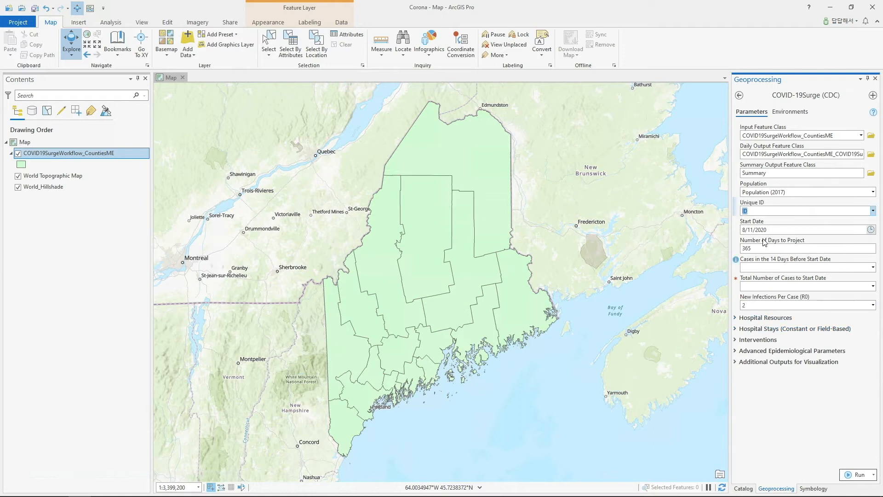
Set the number of days to project to 100 and use CasesIn14Days for cases in the 14 days before the start date.
{"action": "left_click", "coordinate": [784, 248]}
{"action": "double_click", "coordinate": [785, 247]}
{"action": "key", "text": "Tab"}
{"action": "left_click", "coordinate": [873, 268]}
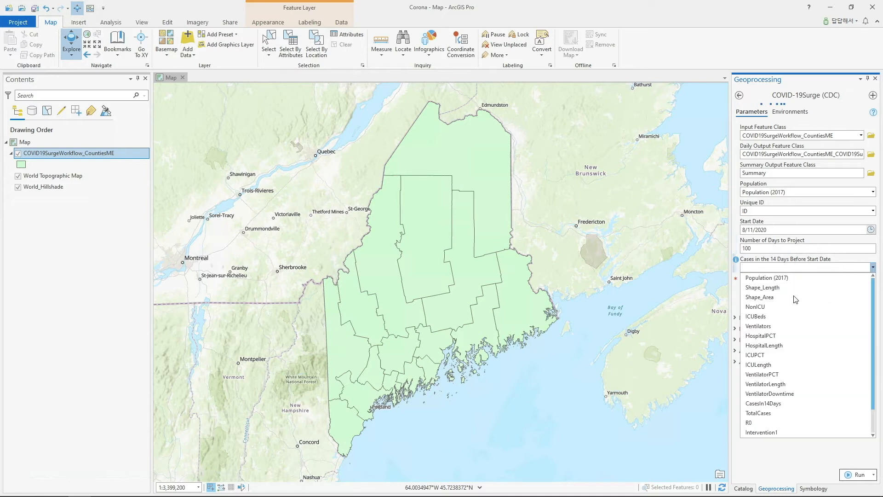
{"action": "scroll", "coordinate": [782, 356], "scroll_direction": "down", "scroll_amount": 1}
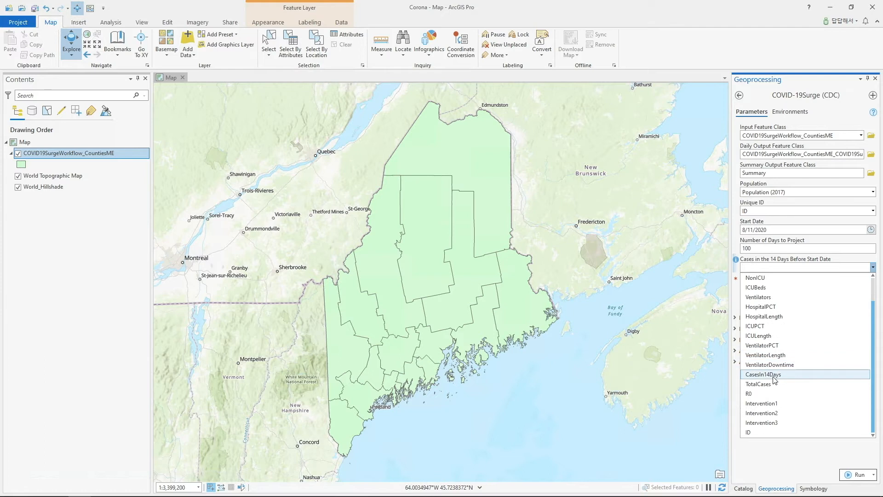
{"action": "left_click", "coordinate": [773, 374]}
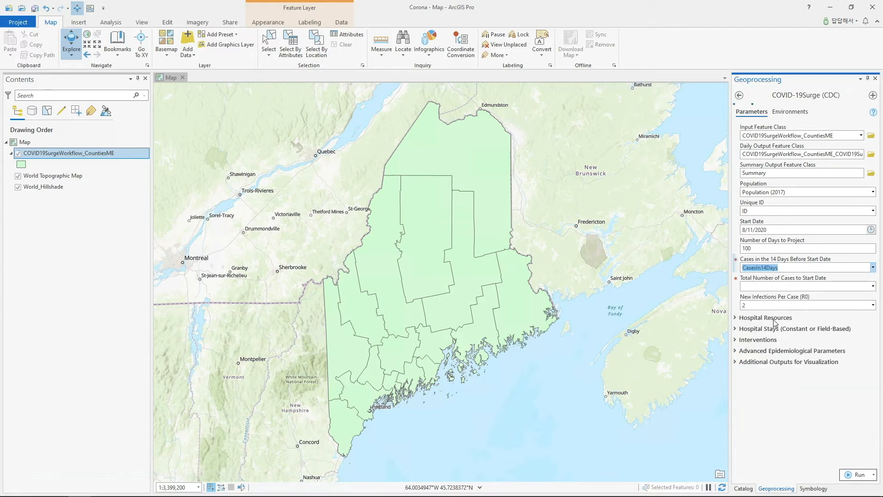
Use the TotalCases field for total cases to start date and the R0 field for new infections per case.
{"action": "left_click", "coordinate": [872, 286]}
{"action": "scroll", "coordinate": [794, 350], "scroll_direction": "down", "scroll_amount": 1}
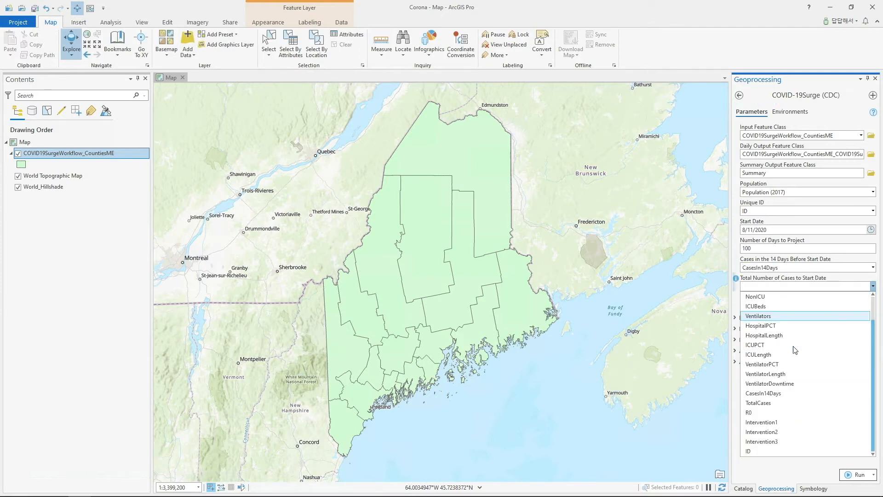
{"action": "left_click", "coordinate": [760, 403]}
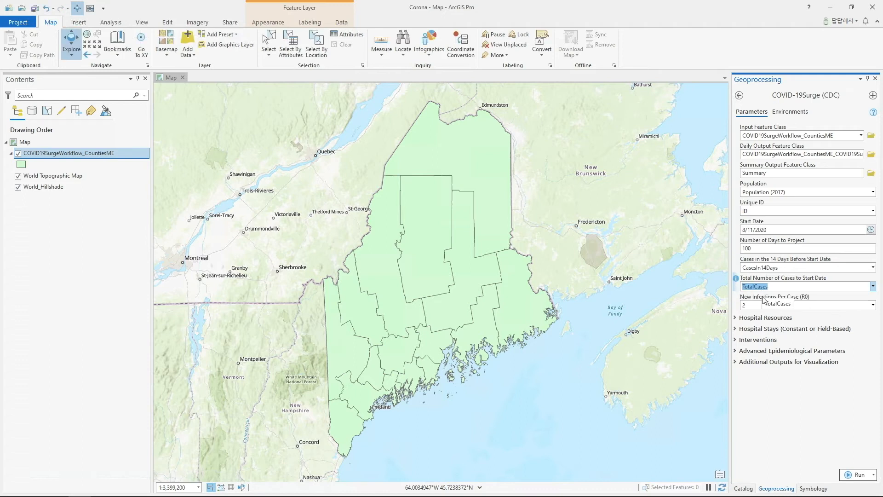
{"action": "left_click", "coordinate": [873, 307]}
{"action": "scroll", "coordinate": [773, 416], "scroll_direction": "down", "scroll_amount": 2}
{"action": "left_click", "coordinate": [762, 434]}
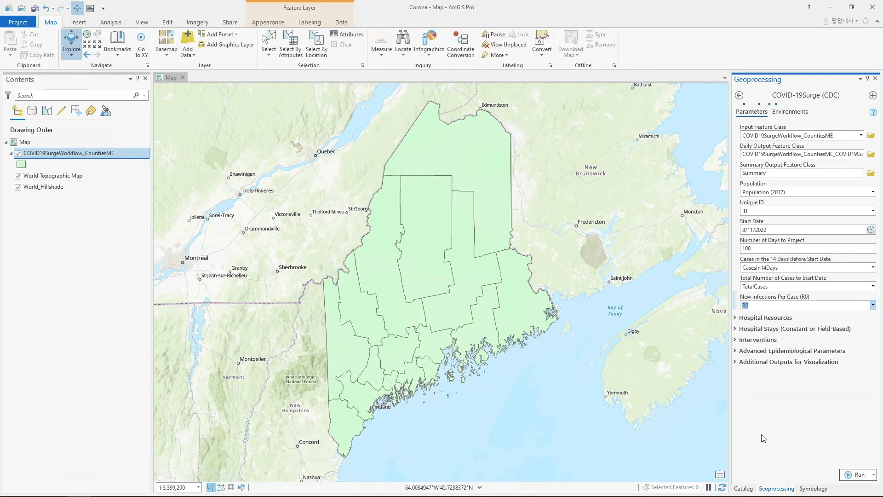
Assign NonICU, ICUBeds and Ventilators to the hospital resources, and the matching hospital, ICU and ventilator fields to the hospital stay parameters.
{"action": "left_click", "coordinate": [759, 330]}
{"action": "scroll", "coordinate": [777, 368], "scroll_direction": "down", "scroll_amount": 2}
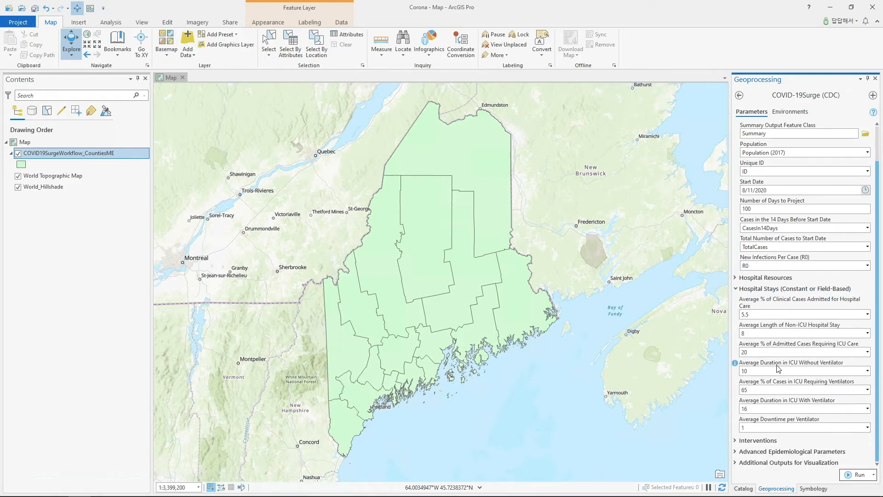
{"action": "left_click", "coordinate": [754, 278]}
{"action": "scroll", "coordinate": [802, 335], "scroll_direction": "down", "scroll_amount": 3}
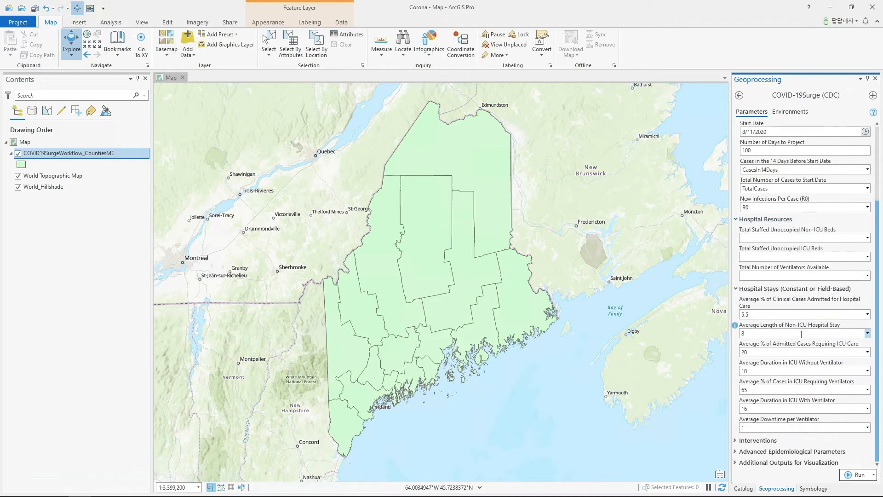
{"action": "left_click", "coordinate": [867, 314]}
{"action": "left_click", "coordinate": [867, 316]}
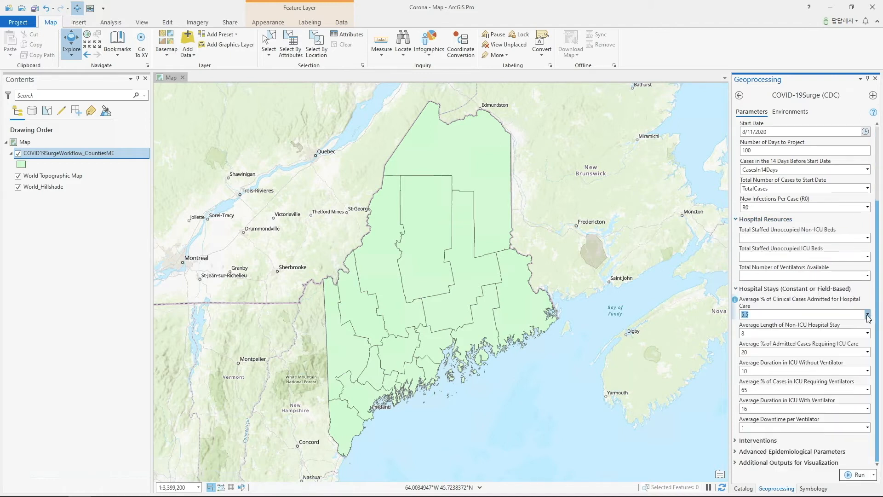
{"action": "left_click", "coordinate": [868, 238]}
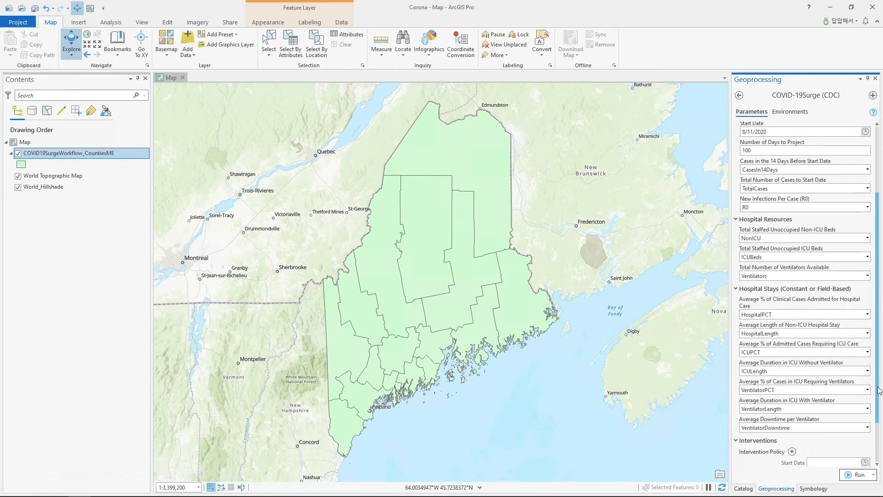
Add an intervention policy in the Interventions section and set the first policy's start date to 8/11/2020.
{"action": "left_click", "coordinate": [878, 390]}
{"action": "left_click_drag", "start_coordinate": [879, 390], "coordinate": [876, 460]}
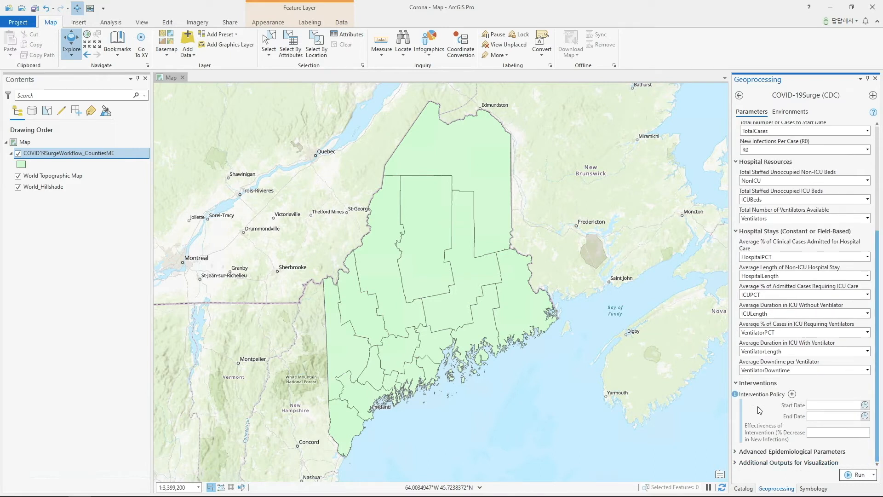
{"action": "left_click", "coordinate": [791, 394]}
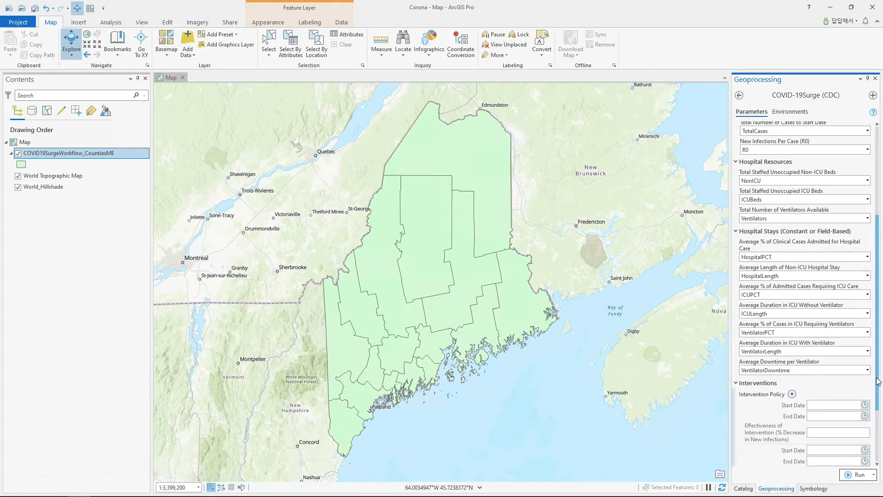
{"action": "left_click_drag", "start_coordinate": [878, 381], "coordinate": [868, 437]}
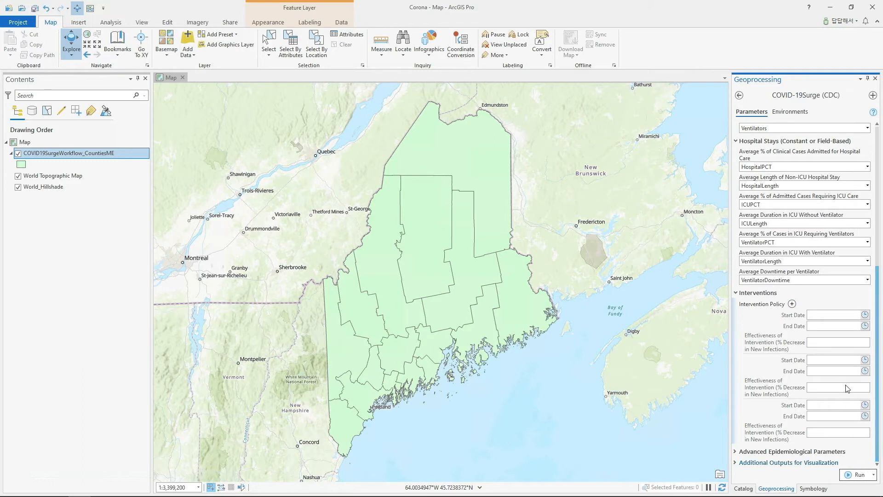
{"action": "left_click", "coordinate": [864, 316]}
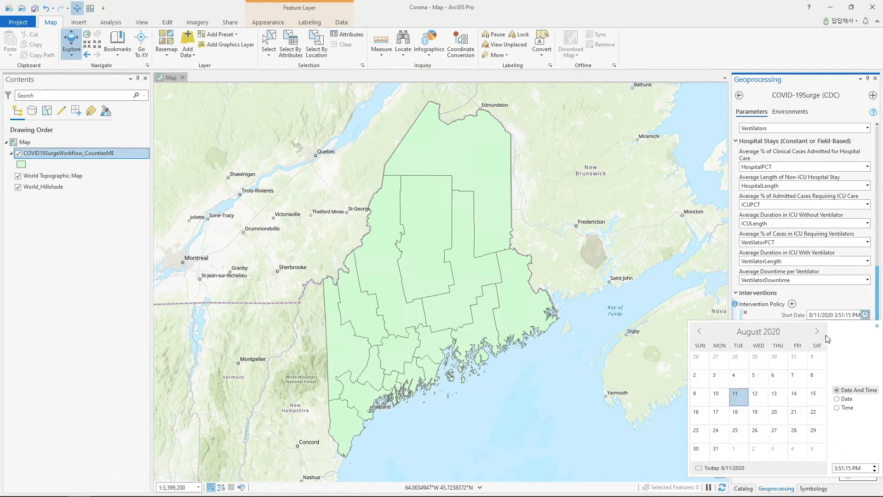
{"action": "left_click", "coordinate": [876, 327]}
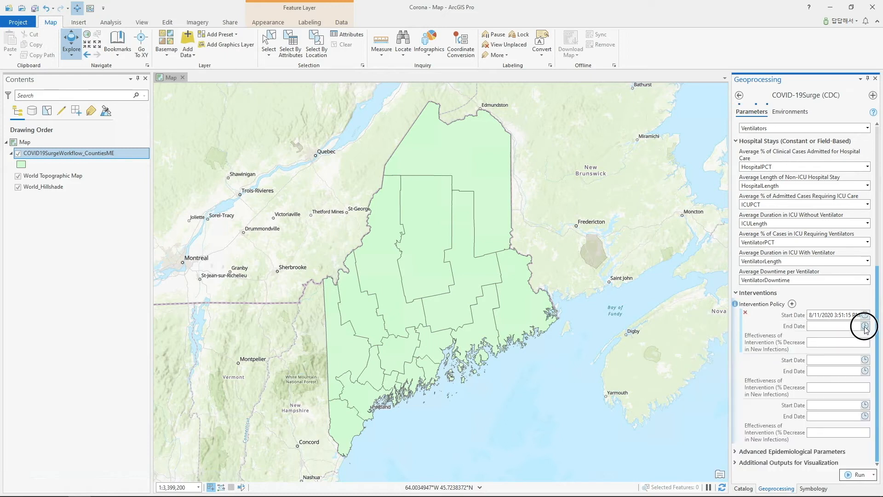
Set the first intervention's end date to 9/10/2020 and its effectiveness to the Intervention1 field.
{"action": "left_click", "coordinate": [861, 371]}
{"action": "left_click", "coordinate": [814, 345]}
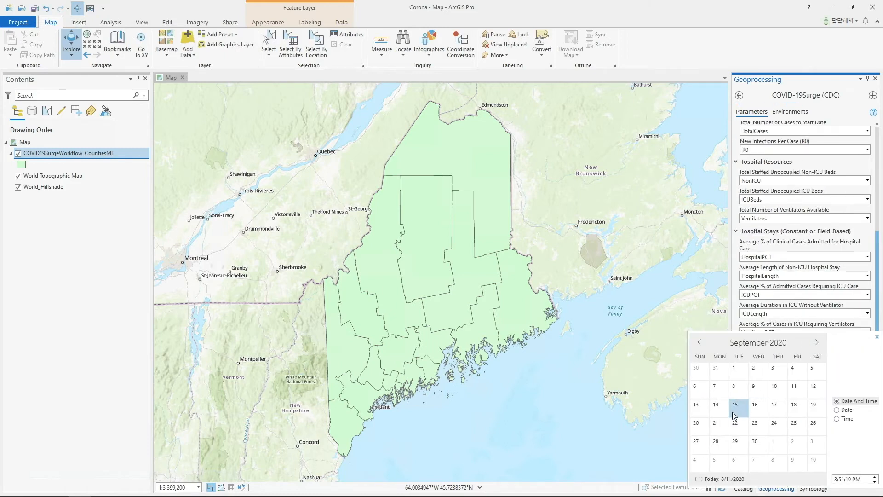
{"action": "left_click", "coordinate": [774, 386]}
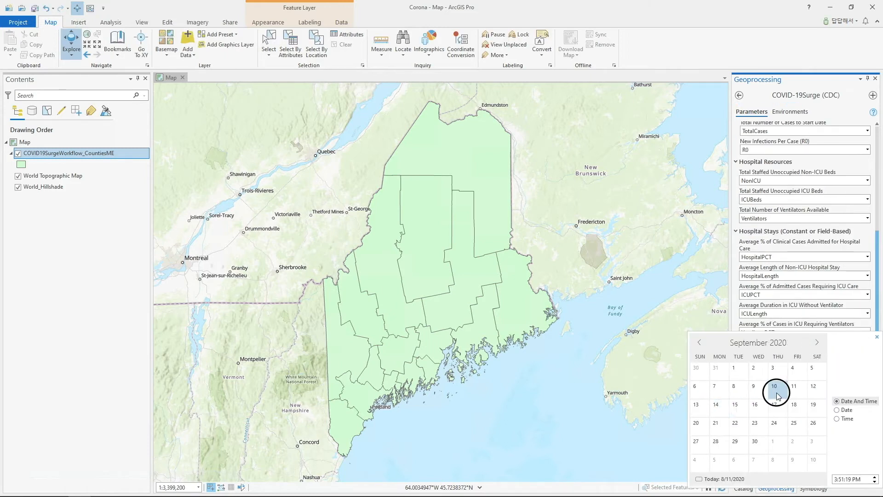
{"action": "left_click", "coordinate": [877, 337]}
{"action": "left_click", "coordinate": [867, 432]}
{"action": "scroll", "coordinate": [863, 398], "scroll_direction": "down", "scroll_amount": 2}
{"action": "left_click", "coordinate": [854, 396]}
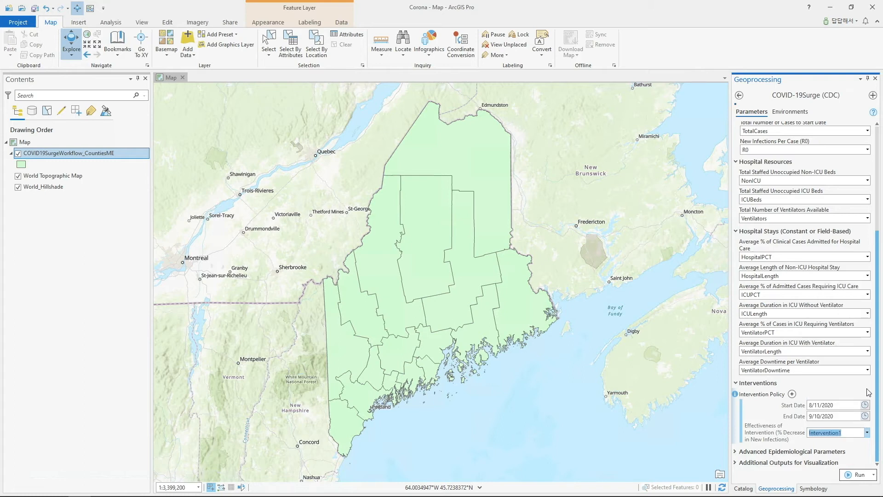
Add a second intervention policy with a start date of 9/11/2020.
{"action": "left_click", "coordinate": [792, 394]}
{"action": "scroll", "coordinate": [878, 412], "scroll_direction": "down", "scroll_amount": 2}
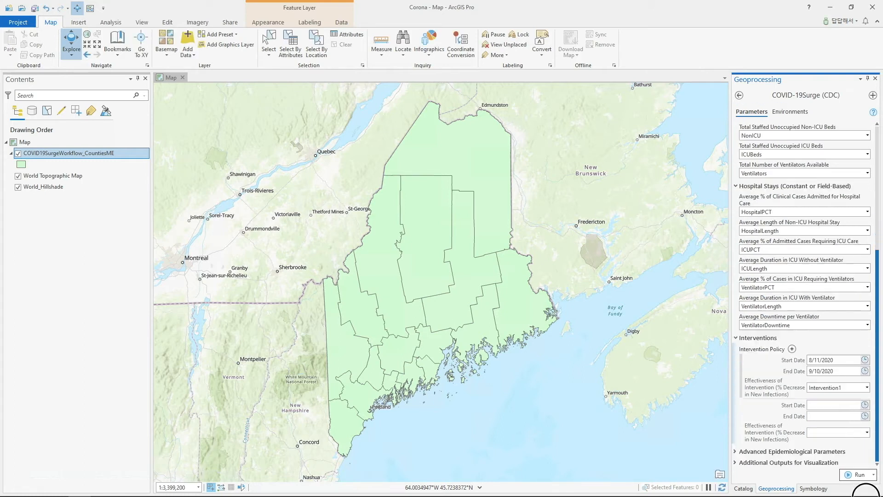
{"action": "left_click", "coordinate": [865, 406]}
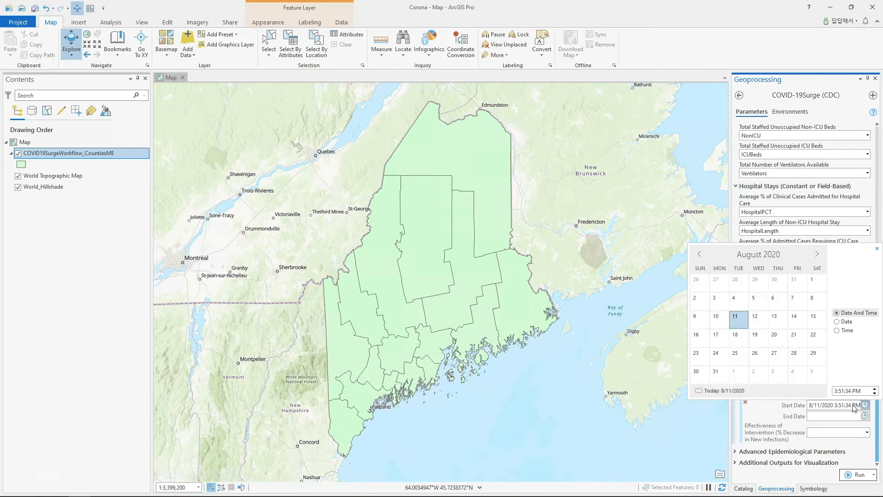
{"action": "left_click", "coordinate": [817, 255]}
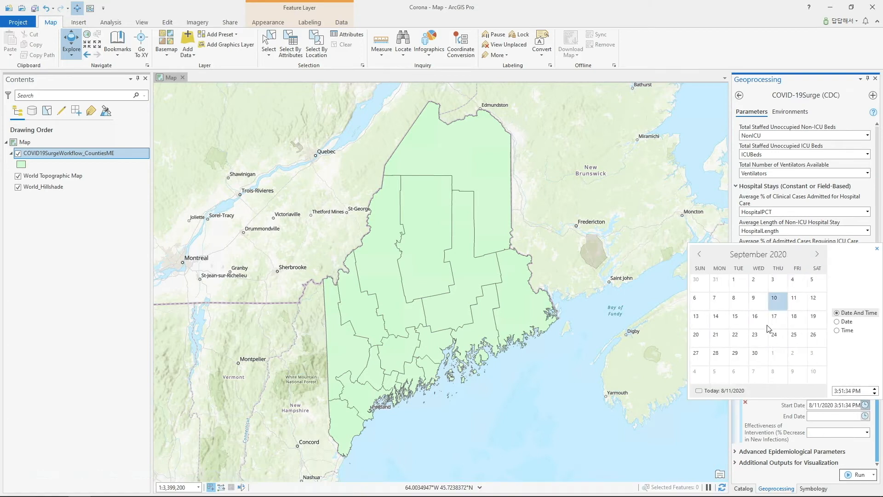
{"action": "left_click", "coordinate": [877, 250]}
Set the second intervention's end date to 10/10/2020 and its effectiveness to the Intervention2 field.
{"action": "left_click", "coordinate": [865, 416]}
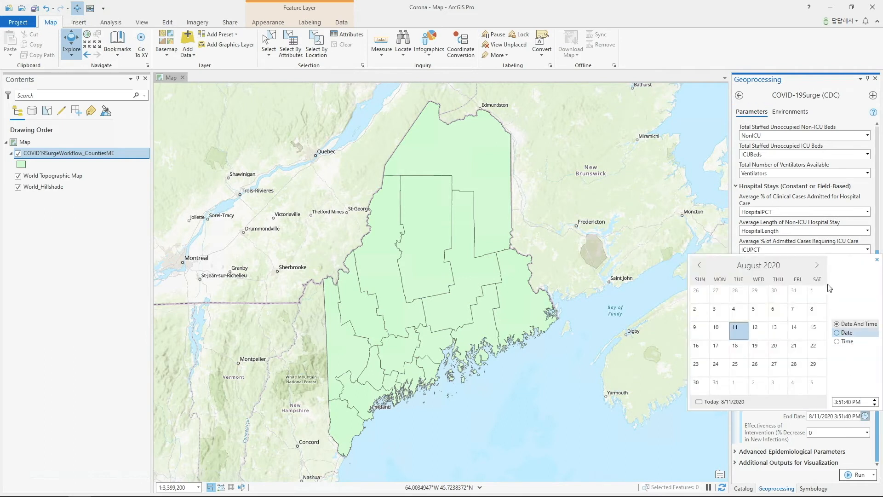
{"action": "left_click", "coordinate": [817, 265]}
{"action": "left_click", "coordinate": [817, 265]}
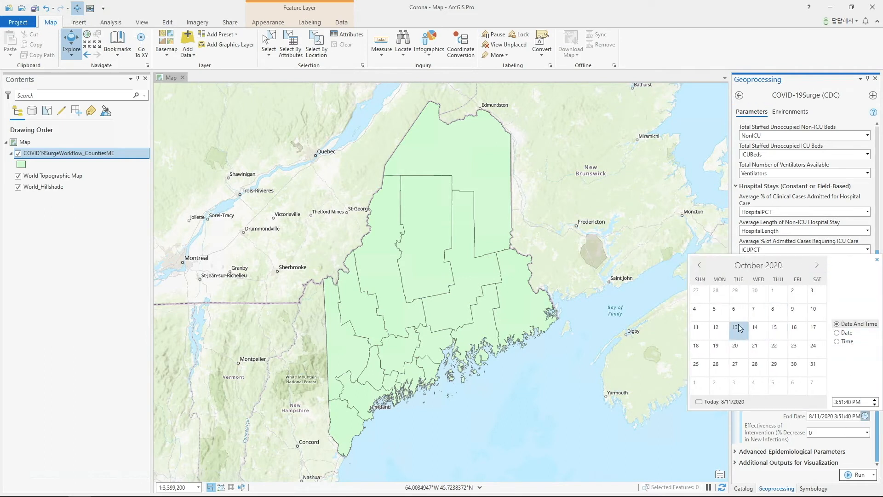
{"action": "left_click", "coordinate": [877, 260]}
{"action": "left_click", "coordinate": [867, 433]}
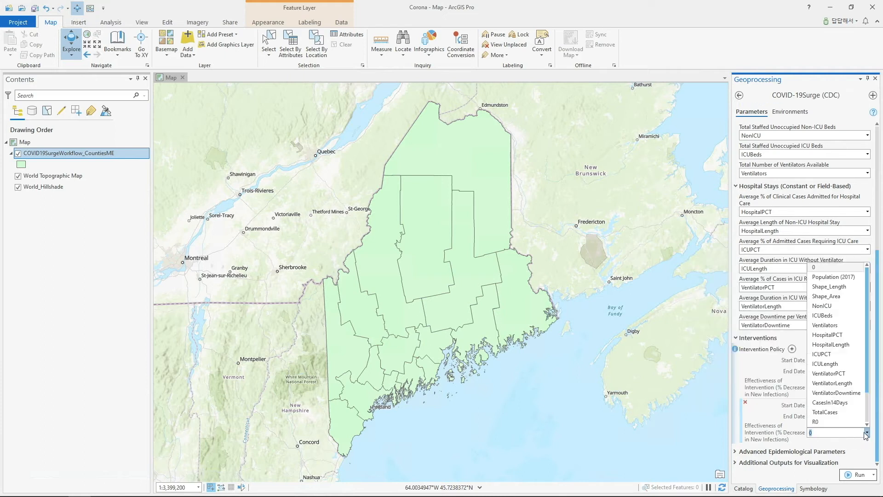
{"action": "left_click", "coordinate": [850, 403]}
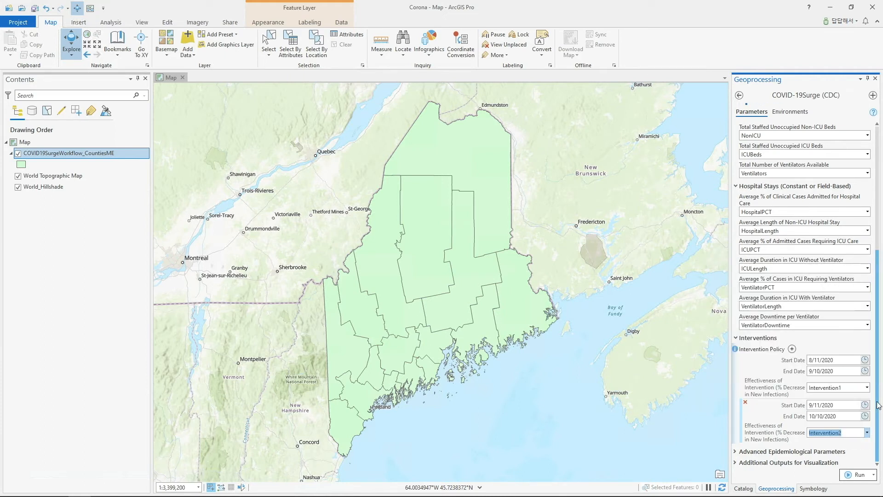
Add a third intervention policy with a start date of 10/11/2020.
{"action": "left_click", "coordinate": [792, 350]}
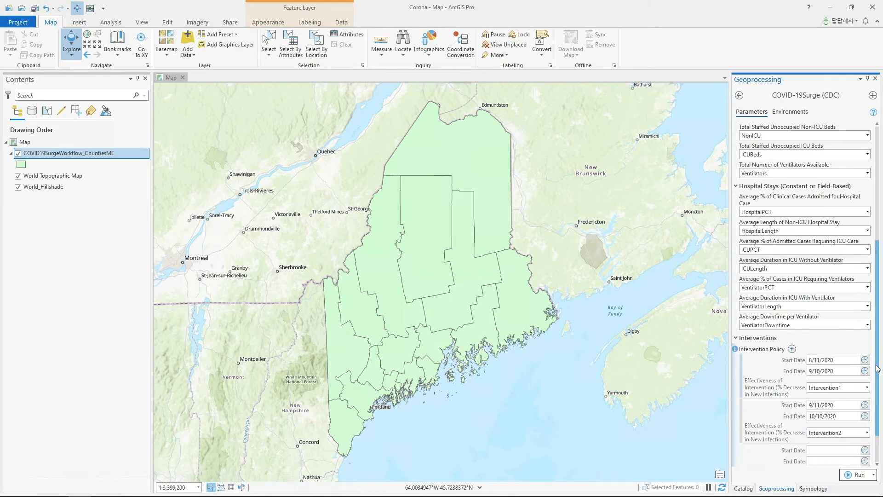
{"action": "left_click_drag", "start_coordinate": [879, 371], "coordinate": [878, 399]}
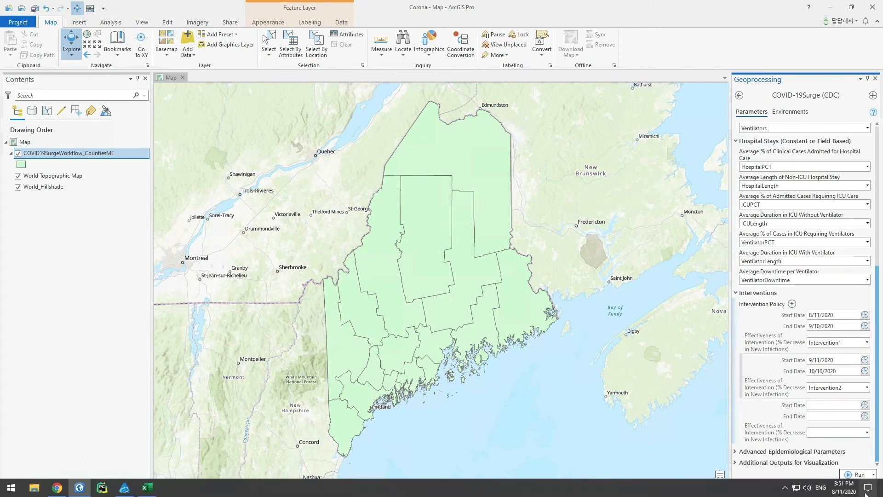
{"action": "left_click", "coordinate": [865, 404]}
{"action": "left_click", "coordinate": [818, 255]}
{"action": "left_click", "coordinate": [817, 256]}
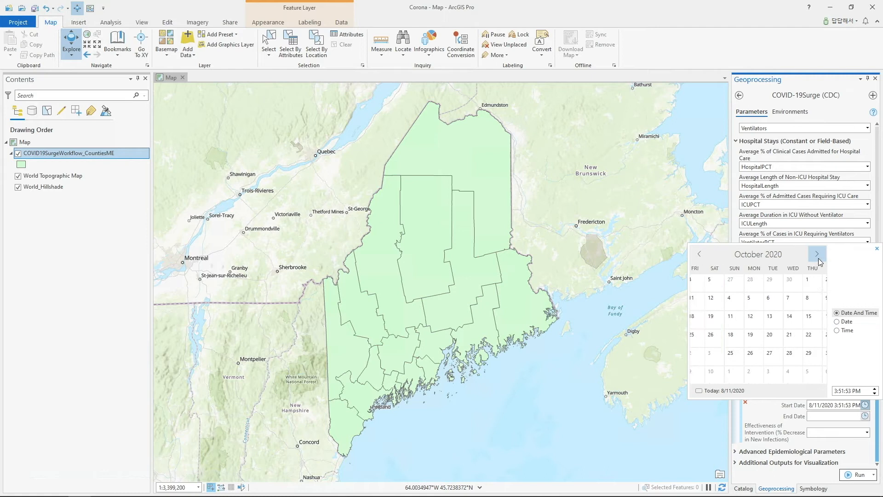
{"action": "left_click", "coordinate": [707, 319]}
Set the third intervention's end date to 11/10/2020 and its effectiveness to the Intervention3 field.
{"action": "left_click", "coordinate": [865, 416]}
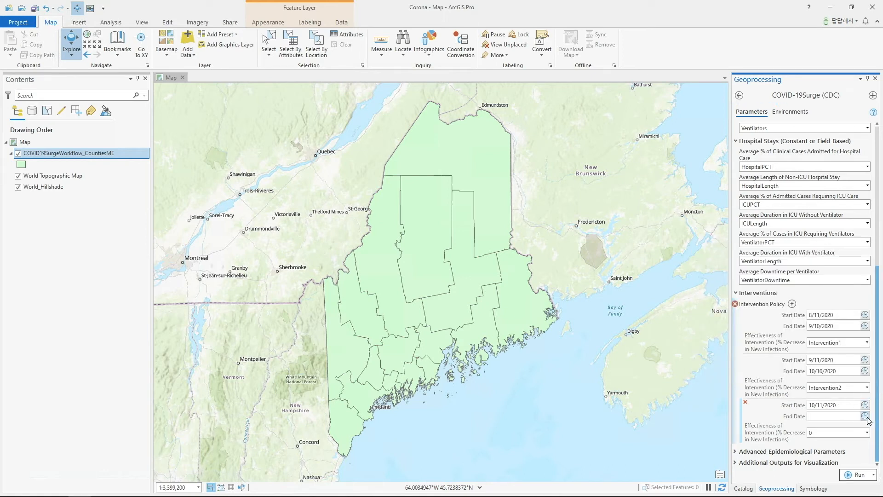
{"action": "left_click", "coordinate": [865, 417]}
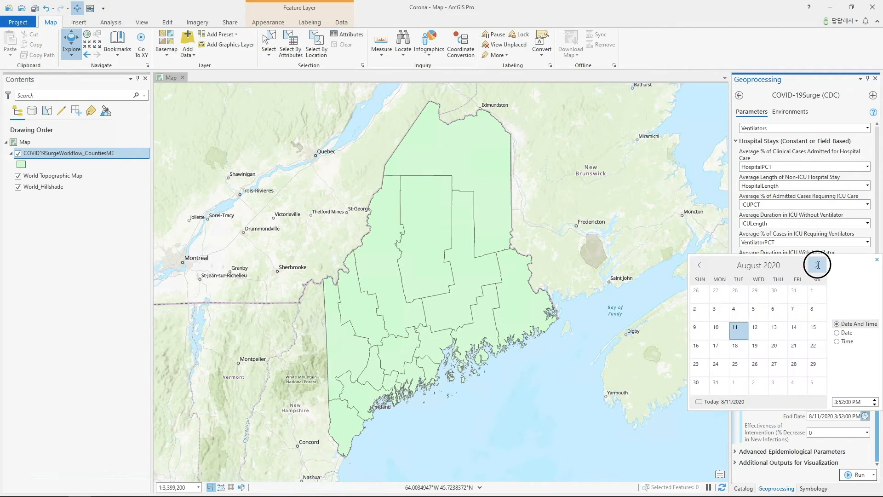
{"action": "left_click", "coordinate": [818, 265]}
{"action": "left_click", "coordinate": [817, 264]}
{"action": "left_click", "coordinate": [818, 265]}
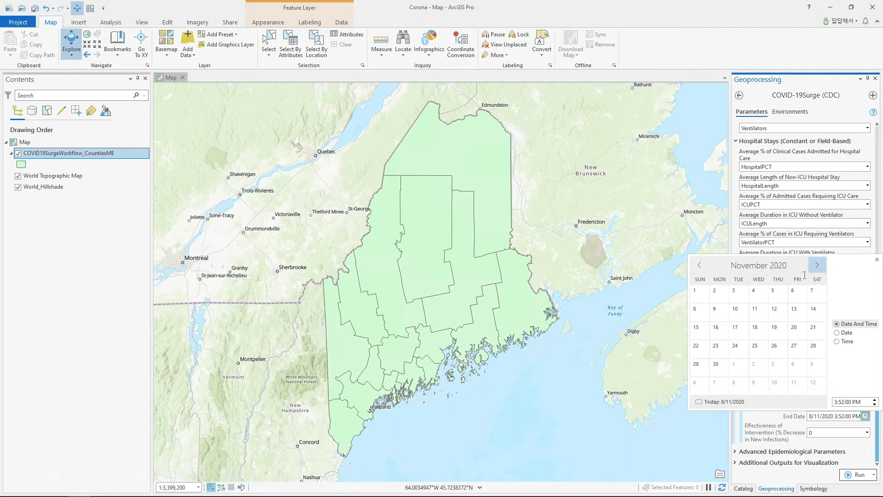
{"action": "left_click", "coordinate": [735, 313]}
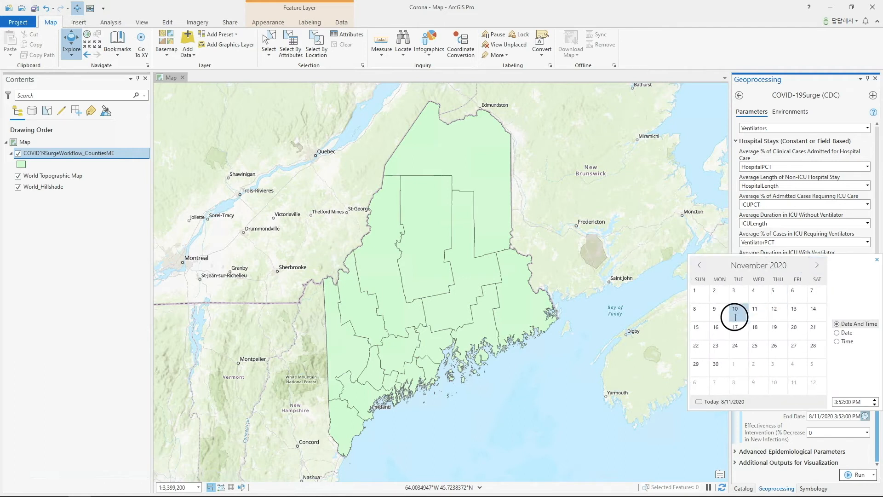
{"action": "left_click", "coordinate": [877, 259]}
{"action": "left_click", "coordinate": [867, 432]}
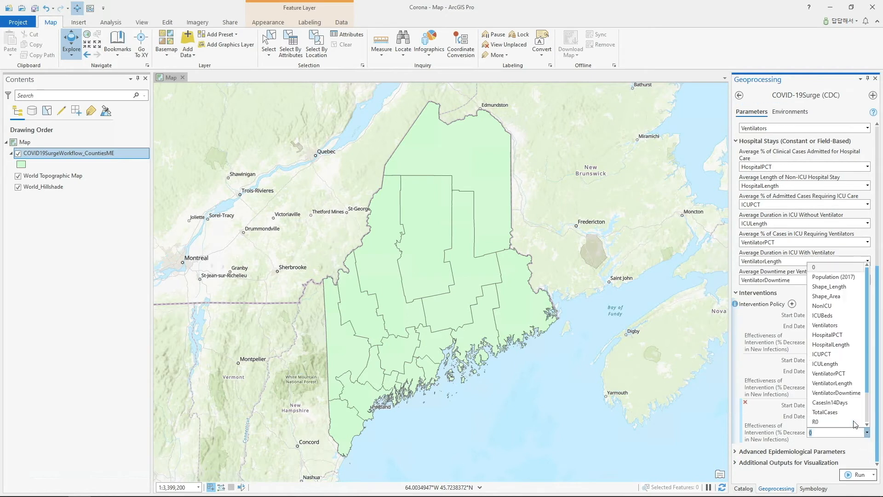
{"action": "scroll", "coordinate": [837, 400], "scroll_direction": "down", "scroll_amount": 2}
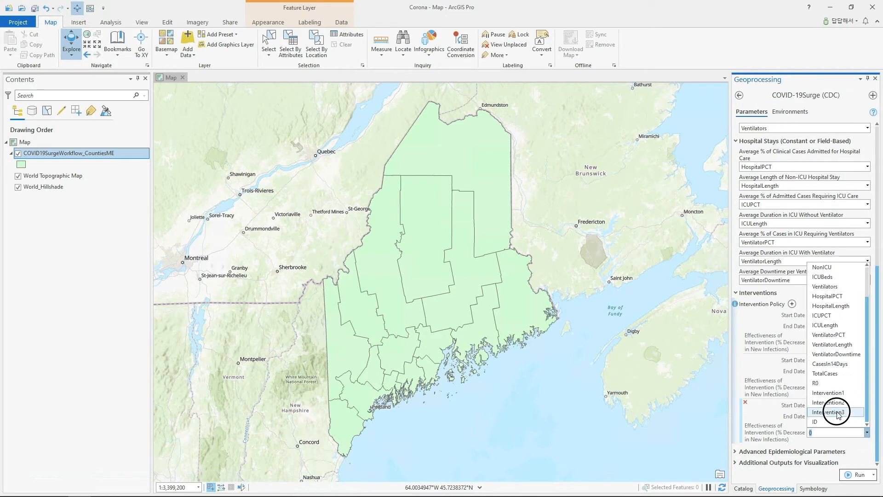
{"action": "left_click", "coordinate": [838, 414]}
Expand the advanced epidemiological parameters and the additional outputs for visualization, and run the COVID-19Surge (CDC) tool.
{"action": "left_click", "coordinate": [784, 451]}
{"action": "left_click_drag", "start_coordinate": [879, 399], "coordinate": [875, 467]}
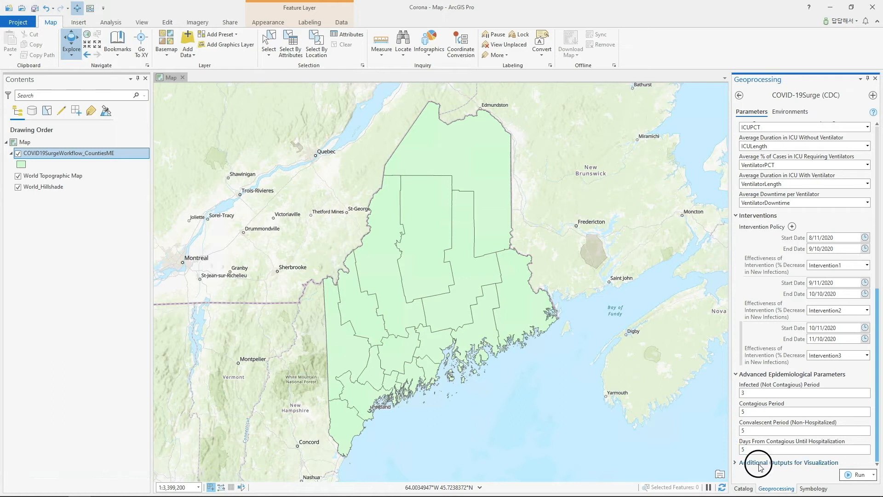
{"action": "left_click_drag", "start_coordinate": [879, 399], "coordinate": [872, 459]}
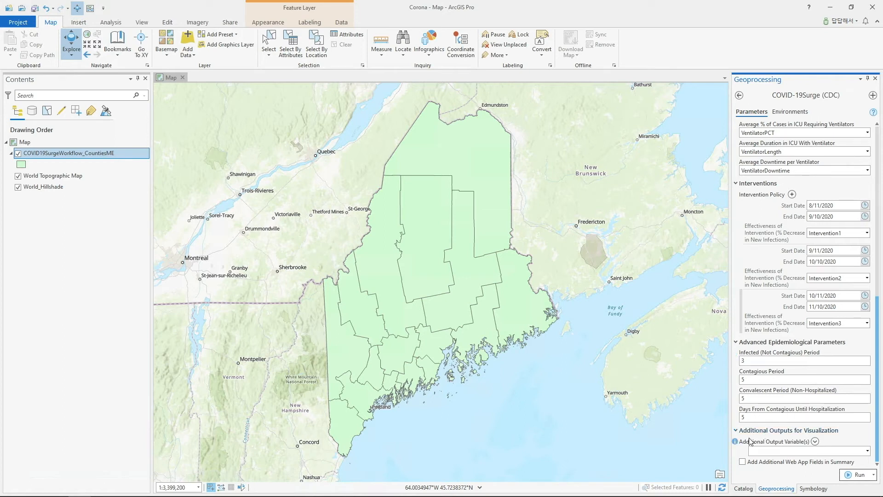
{"action": "left_click", "coordinate": [858, 474]}
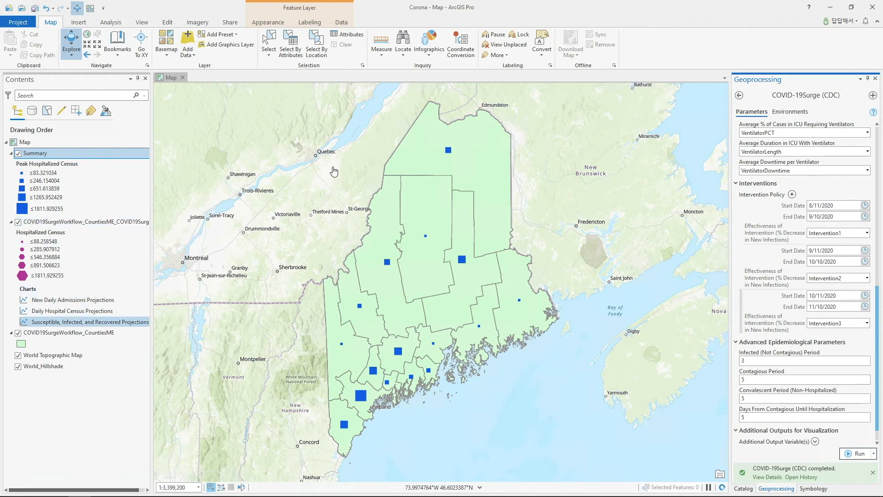
Examine the peak modeled demand and the remaining Summary attributes for Maine's northernmost county, and close its pop-up.
{"action": "left_click", "coordinate": [449, 156]}
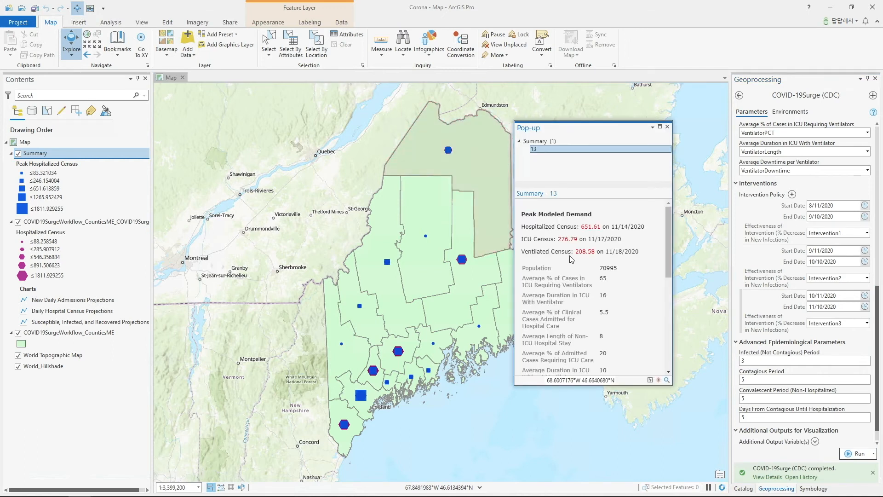
{"action": "left_click_drag", "start_coordinate": [534, 226], "coordinate": [605, 226]}
{"action": "left_click", "coordinate": [605, 225]}
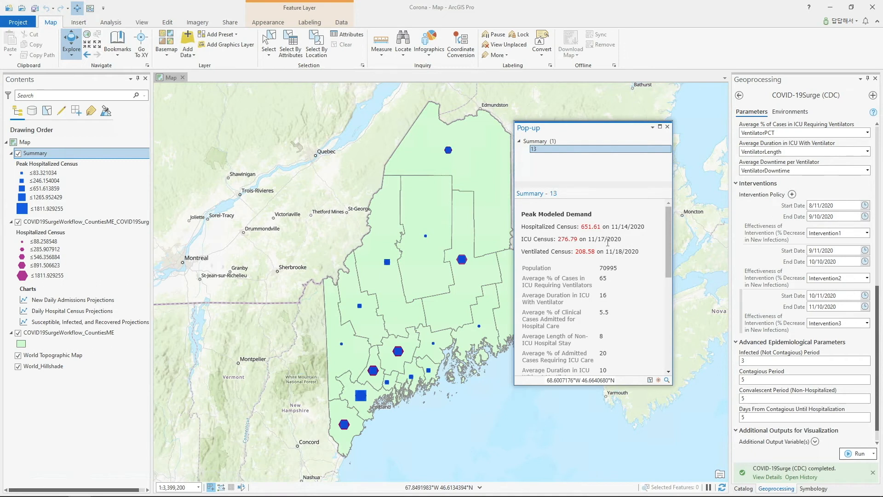
{"action": "scroll", "coordinate": [607, 242], "scroll_direction": "down", "scroll_amount": 10}
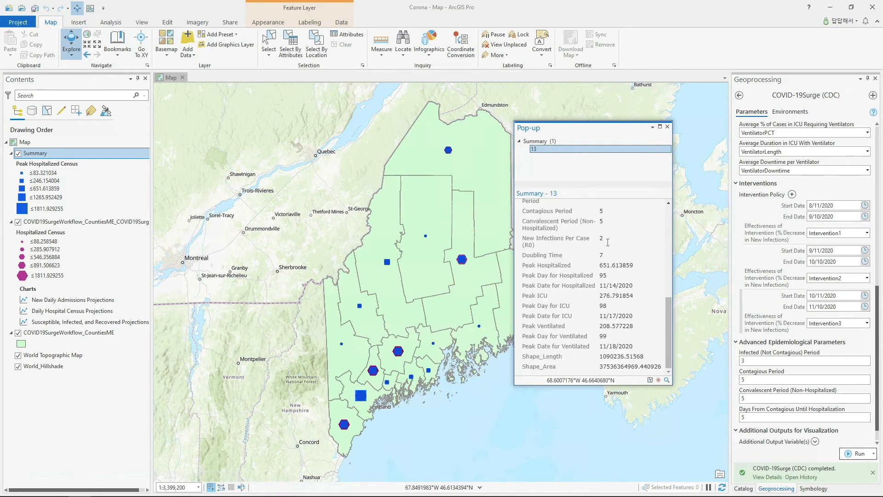
{"action": "scroll", "coordinate": [609, 246], "scroll_direction": "up", "scroll_amount": 10}
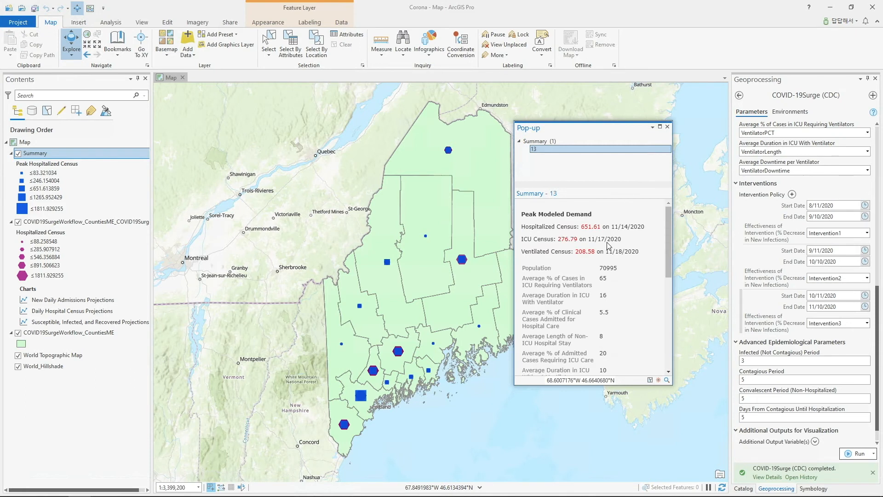
{"action": "left_click", "coordinate": [667, 128]}
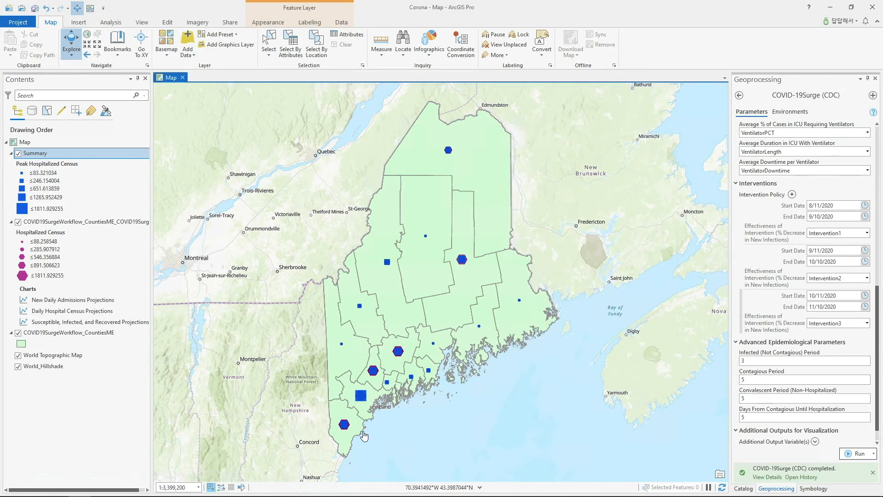
Open the attribute table of the COVID19Surge output layer to examine its daily hospital projections.
{"action": "left_click", "coordinate": [83, 223]}
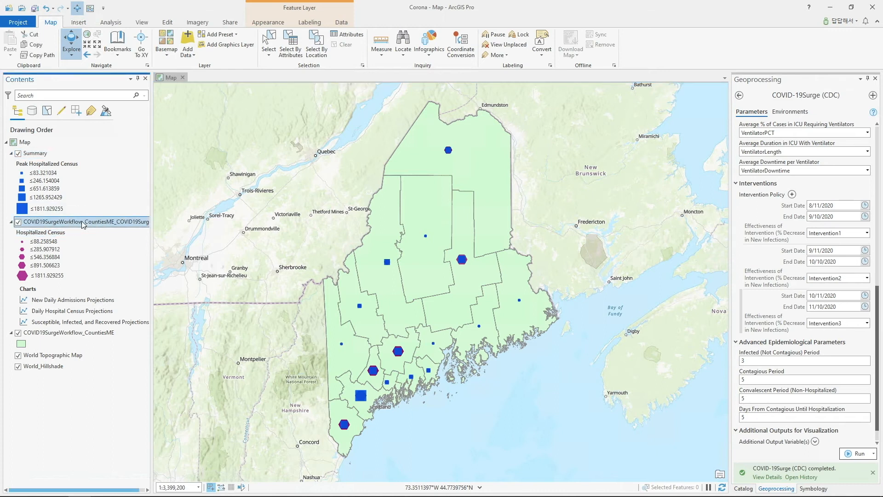
{"action": "right_click", "coordinate": [83, 224]}
{"action": "left_click", "coordinate": [111, 245]}
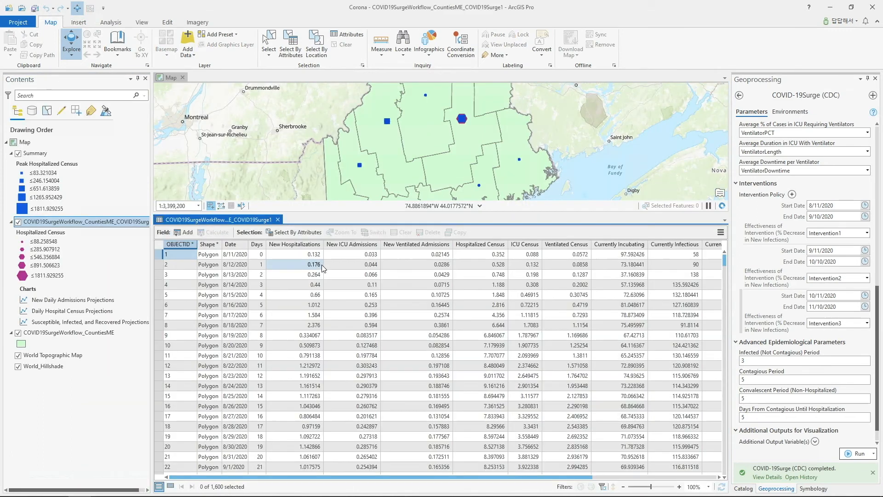
{"action": "left_click", "coordinate": [265, 288]}
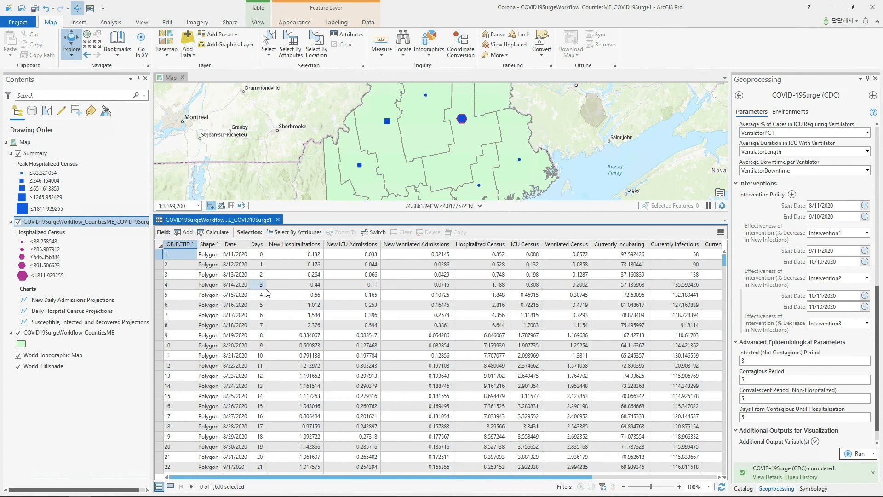
Examine the daily projection rows and remaining fields in the COVID19Surge output table, and close the table.
{"action": "scroll", "coordinate": [264, 278], "scroll_direction": "down", "scroll_amount": 12}
{"action": "scroll", "coordinate": [264, 275], "scroll_direction": "down", "scroll_amount": 14}
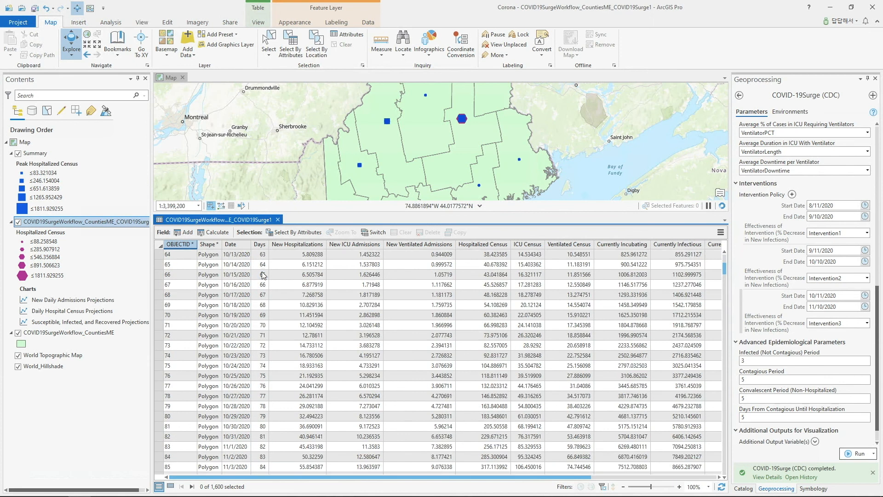
{"action": "scroll", "coordinate": [264, 275], "scroll_direction": "down", "scroll_amount": 5}
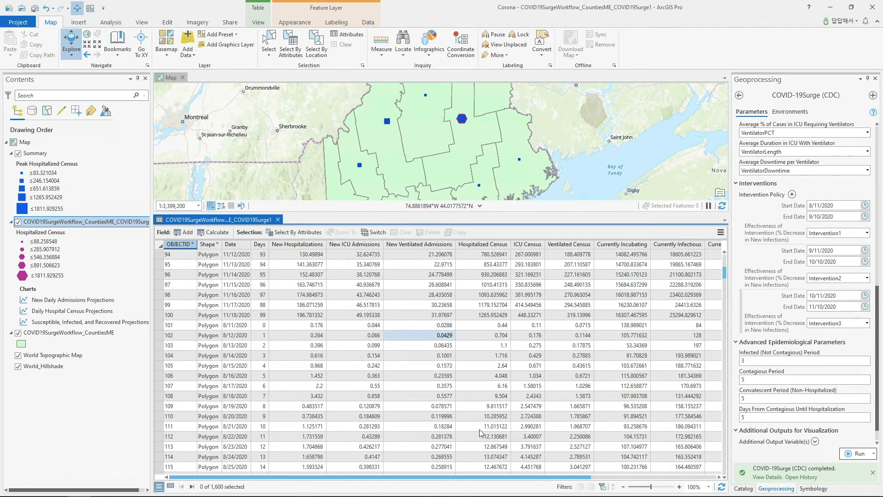
{"action": "left_click", "coordinate": [490, 477]}
{"action": "left_click_drag", "start_coordinate": [490, 477], "coordinate": [716, 481]}
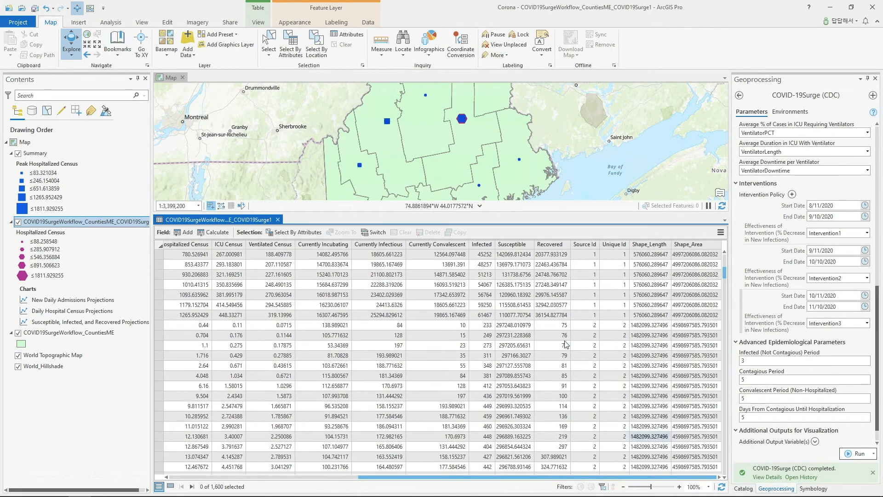
{"action": "scroll", "coordinate": [529, 334], "scroll_direction": "up", "scroll_amount": 10}
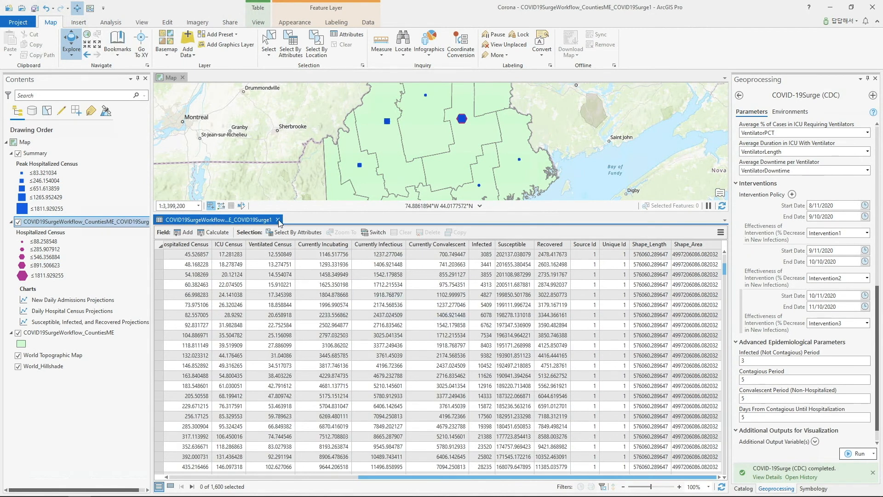
{"action": "left_click", "coordinate": [278, 220]}
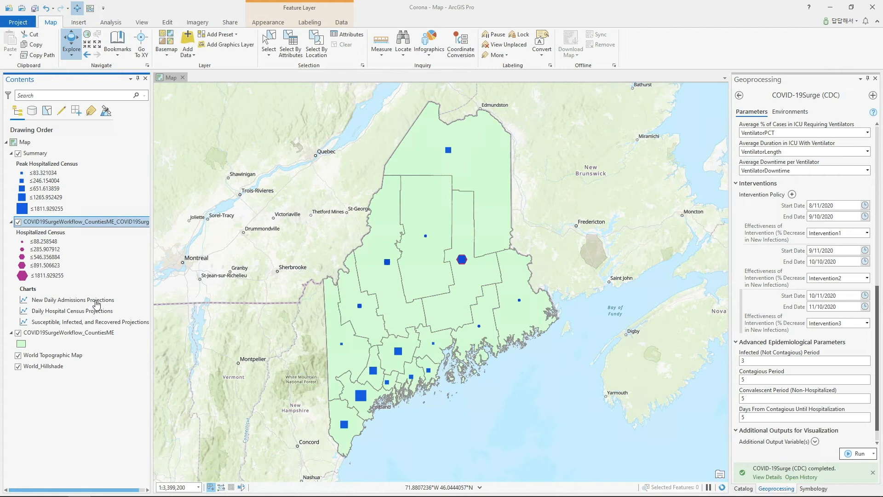
Open the New Daily Admissions, Daily Hospital Census, and Susceptible, Infected, and Recovered Projections charts, and return to the hospital census chart.
{"action": "double_click", "coordinate": [71, 300]}
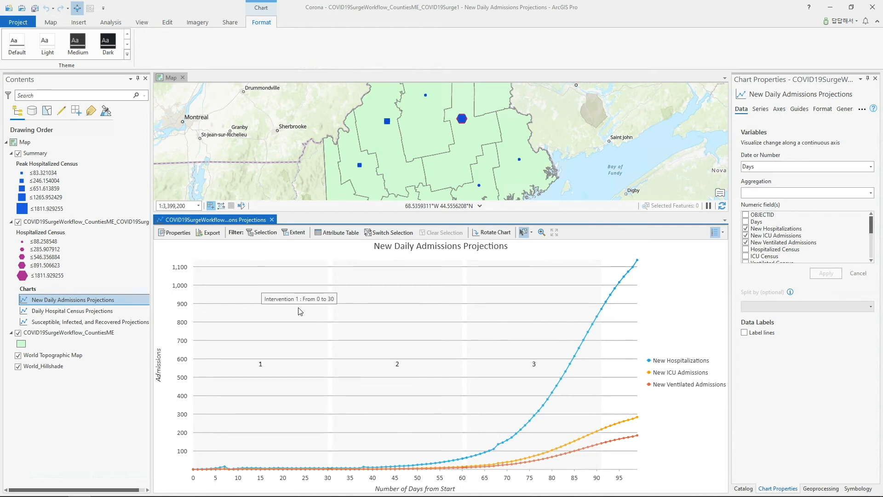
{"action": "double_click", "coordinate": [119, 311]}
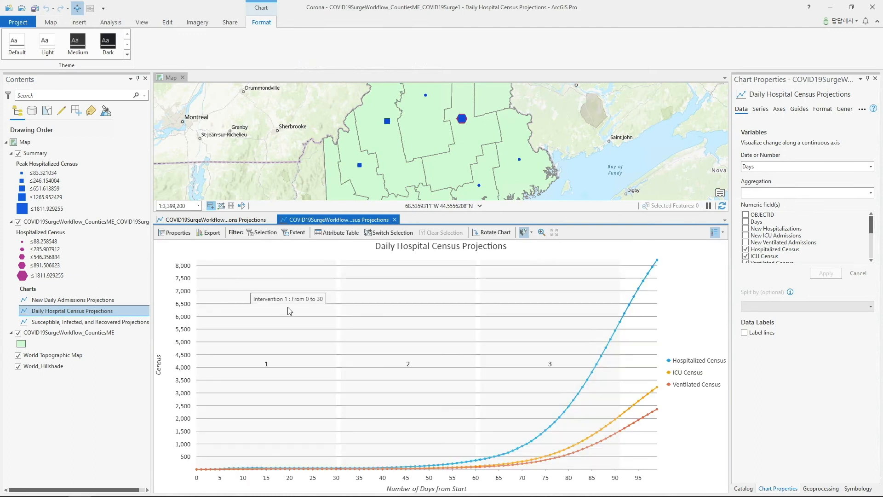
{"action": "double_click", "coordinate": [106, 321]}
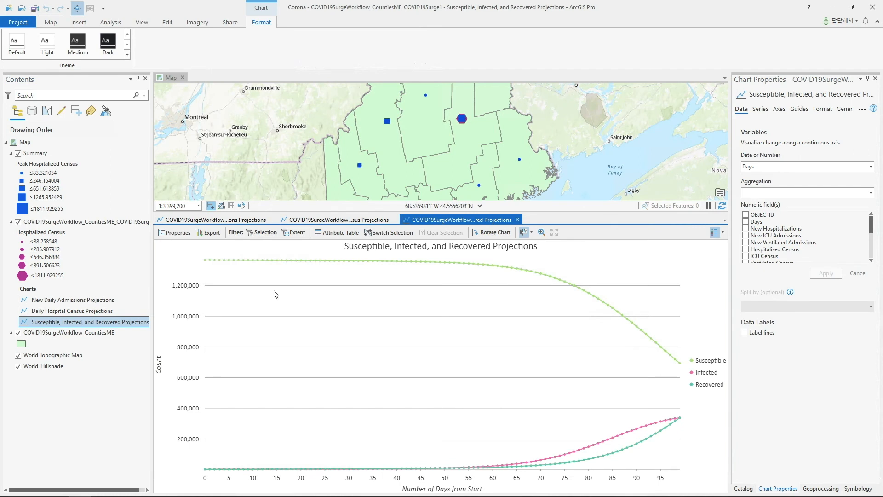
{"action": "left_click", "coordinate": [358, 220]}
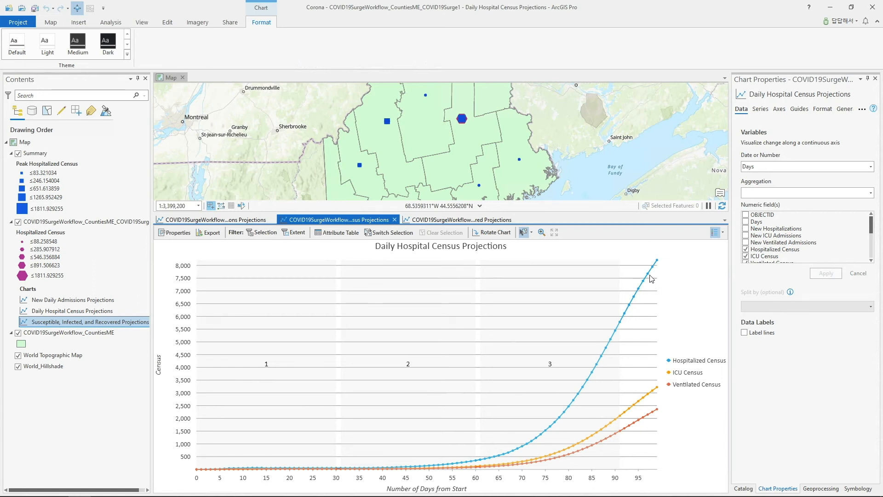
Check the Intervention1, Intervention2 and Intervention3 values in the CountiesME layer's attribute table, and close the table.
{"action": "right_click", "coordinate": [50, 333]}
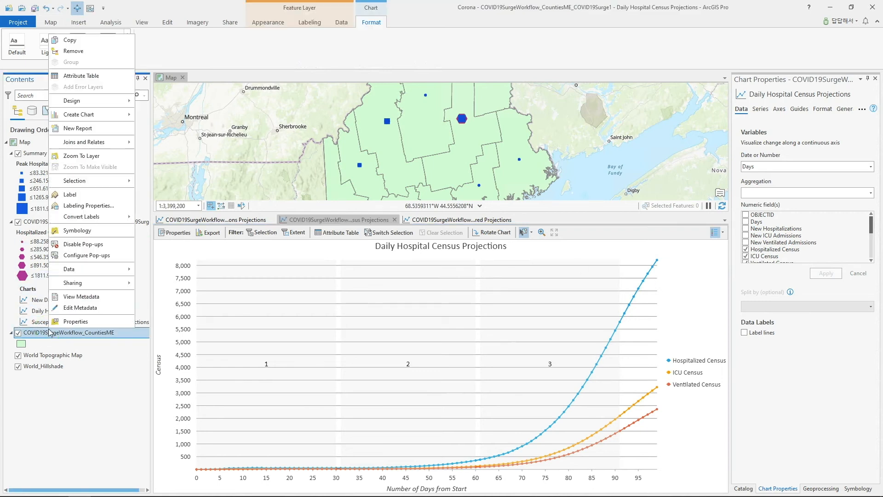
{"action": "left_click", "coordinate": [76, 75]}
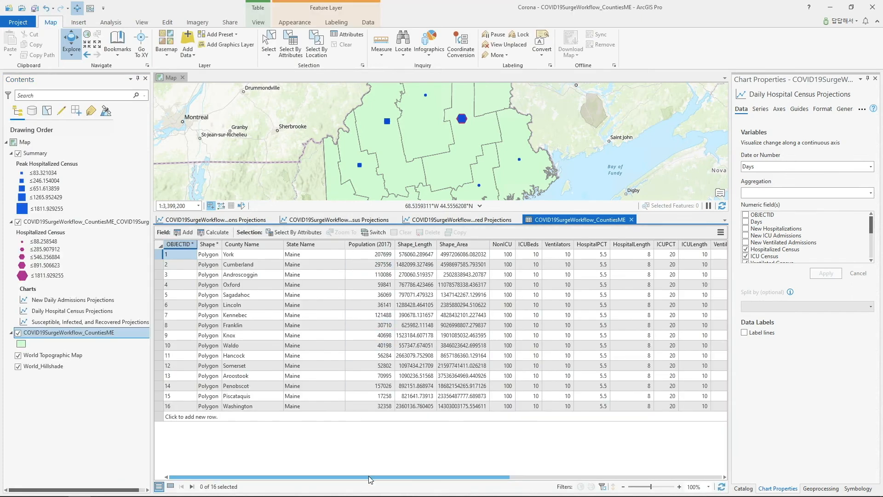
{"action": "left_click_drag", "start_coordinate": [369, 477], "coordinate": [704, 481]}
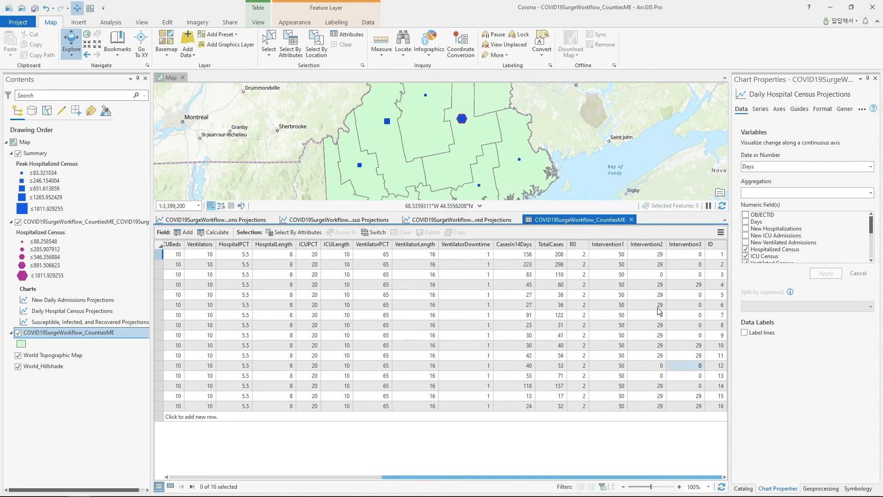
{"action": "left_click", "coordinate": [632, 220]}
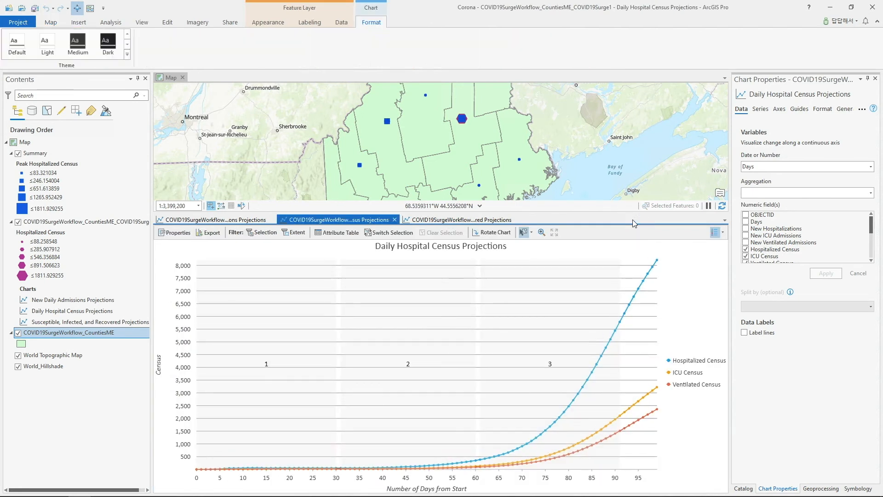
Review the Susceptible, Infected, and Recovered chart, and go back through the hospital census chart to New Daily Admissions Projections.
{"action": "left_click", "coordinate": [446, 220]}
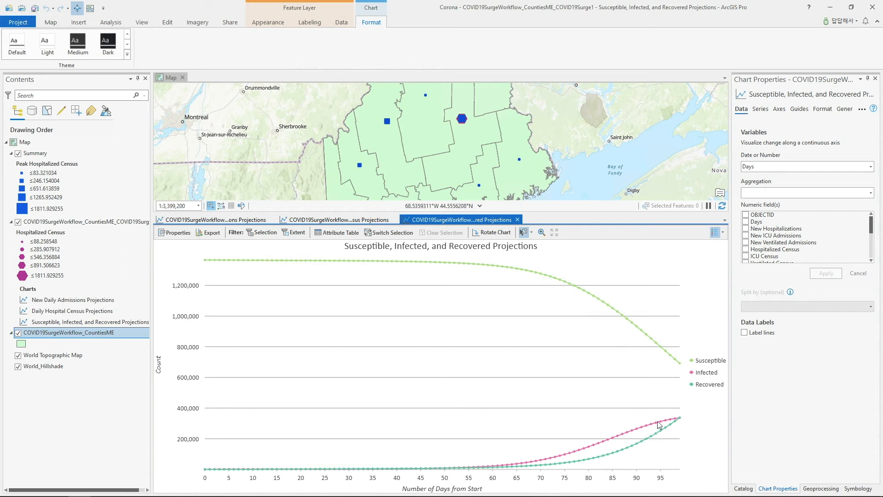
{"action": "left_click", "coordinate": [336, 220]}
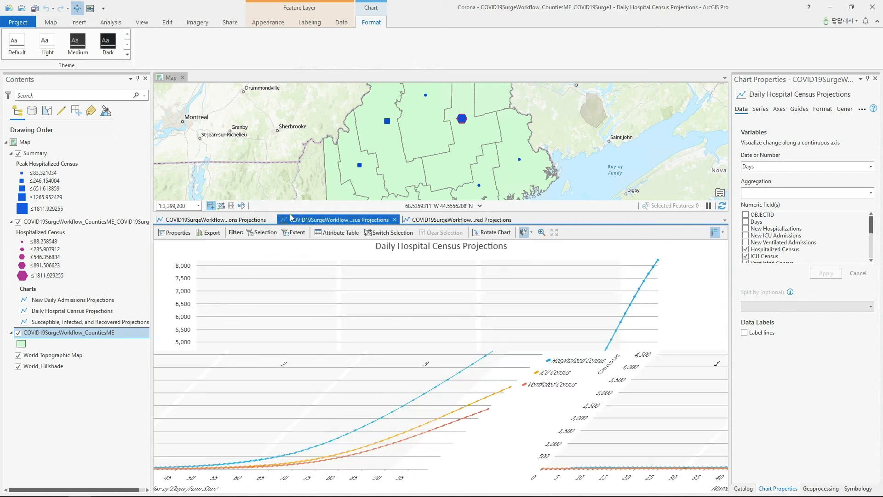
{"action": "left_click", "coordinate": [229, 222]}
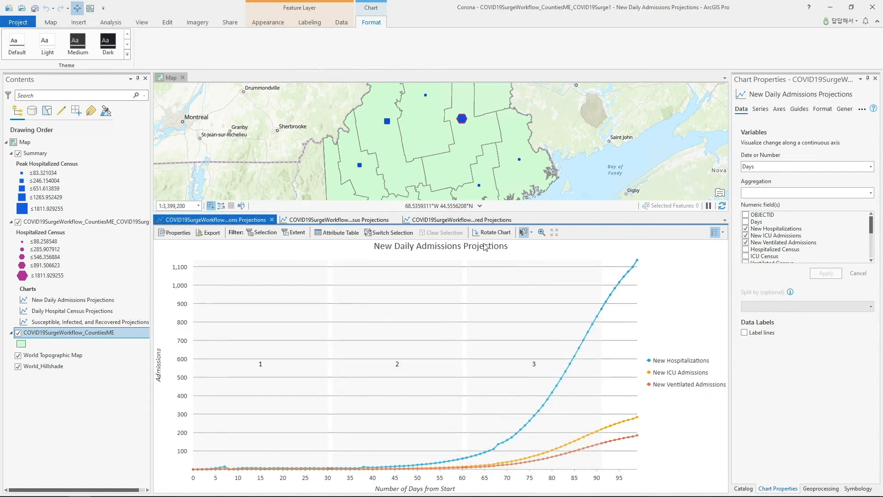
Set the effectiveness of the three interventions to 30, 50 and 80, and rerun the COVID-19Surge (CDC) tool.
{"action": "left_click", "coordinate": [822, 488]}
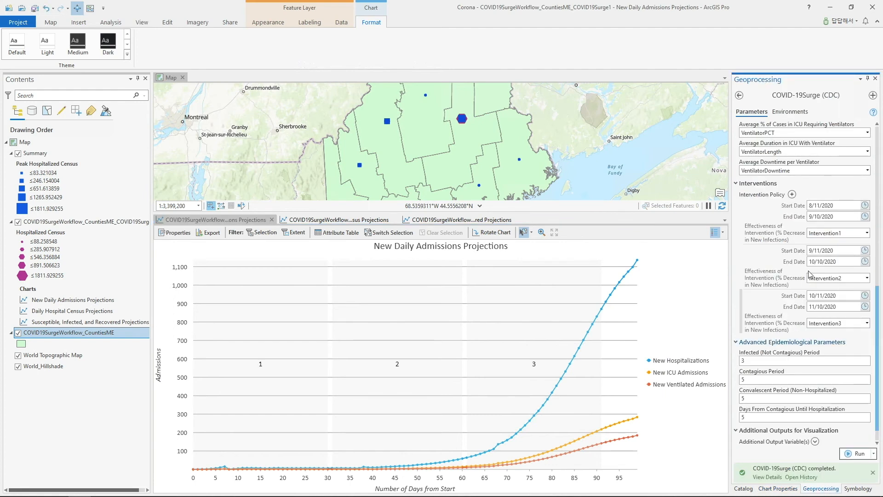
{"action": "double_click", "coordinate": [846, 235]}
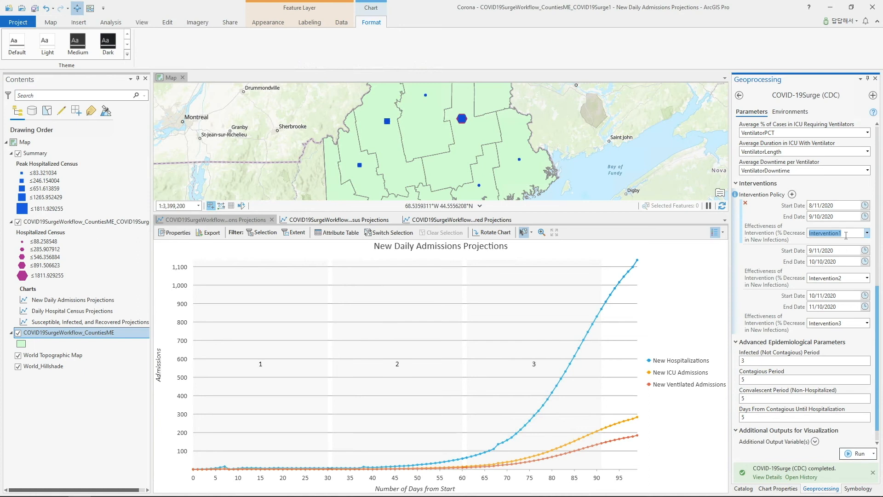
{"action": "type", "text": "30"}
{"action": "double_click", "coordinate": [852, 279]}
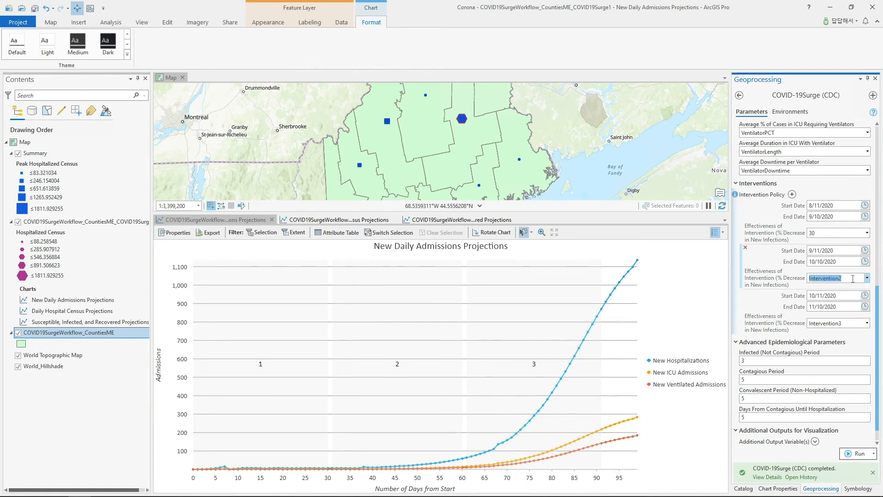
{"action": "type", "text": "50"}
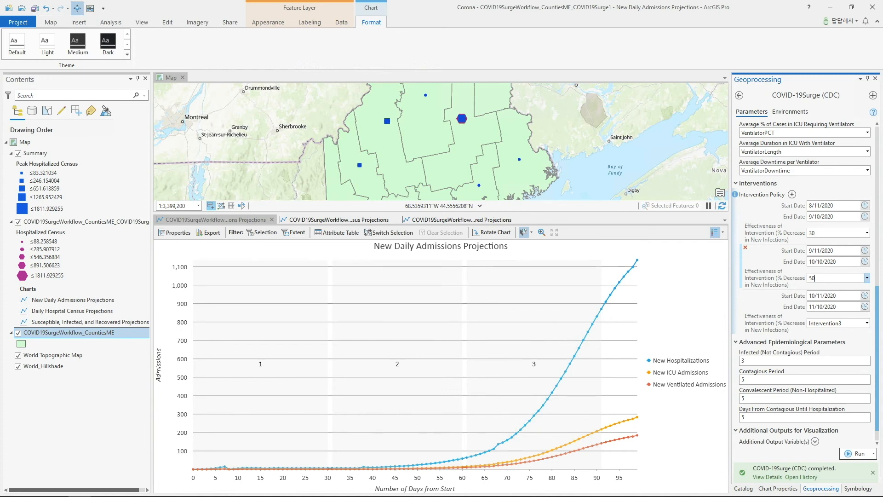
{"action": "double_click", "coordinate": [846, 323]}
{"action": "type", "text": "80"}
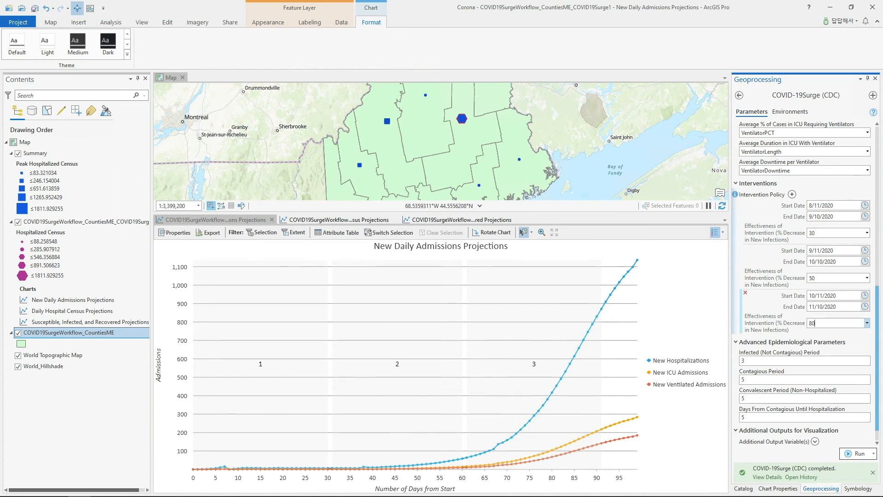
{"action": "left_click", "coordinate": [852, 454]}
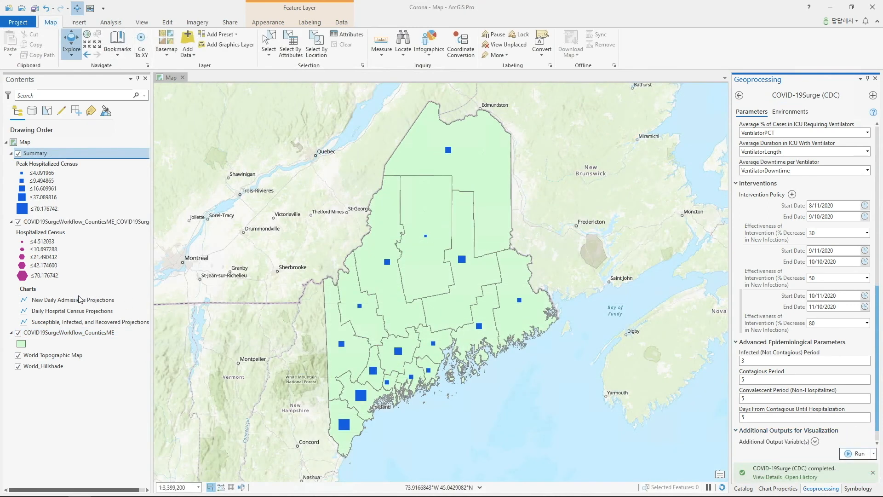
Open the rerun's New Daily Admissions Projections chart and compare its curves with the intervention dates and effectiveness values in the tool.
{"action": "double_click", "coordinate": [79, 300]}
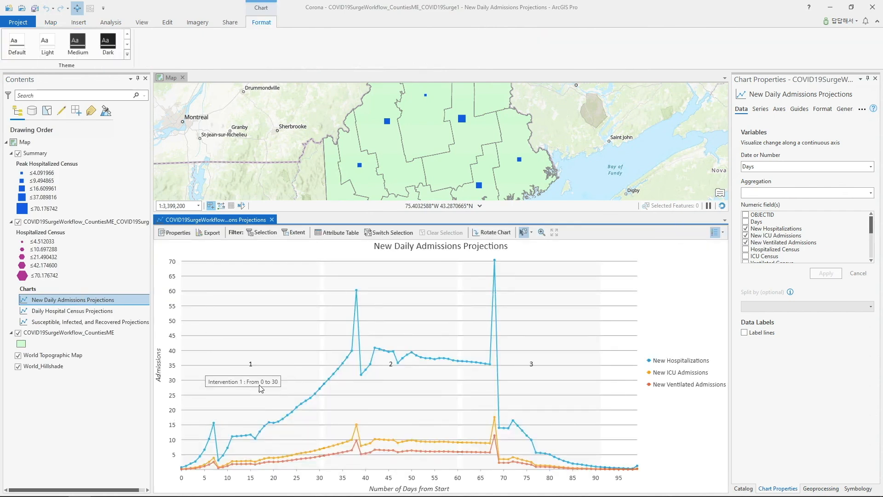
{"action": "left_click", "coordinate": [818, 489]}
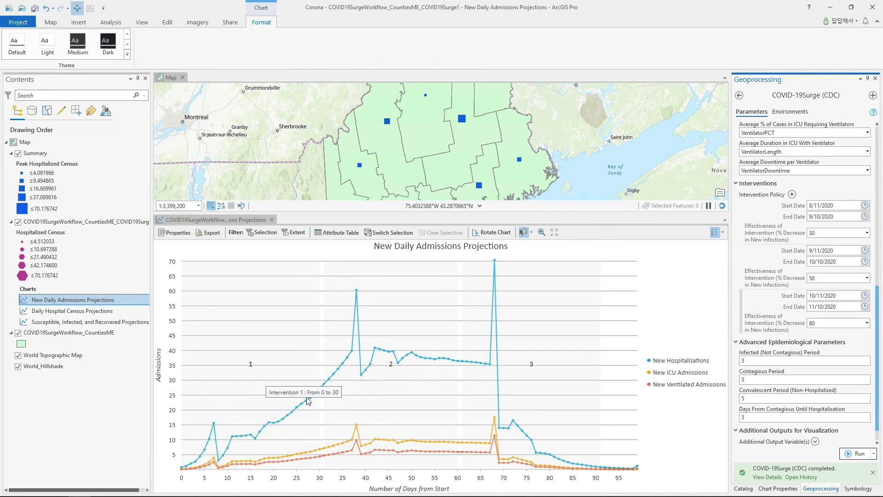
{"action": "mouse_move", "coordinate": [319, 391]}
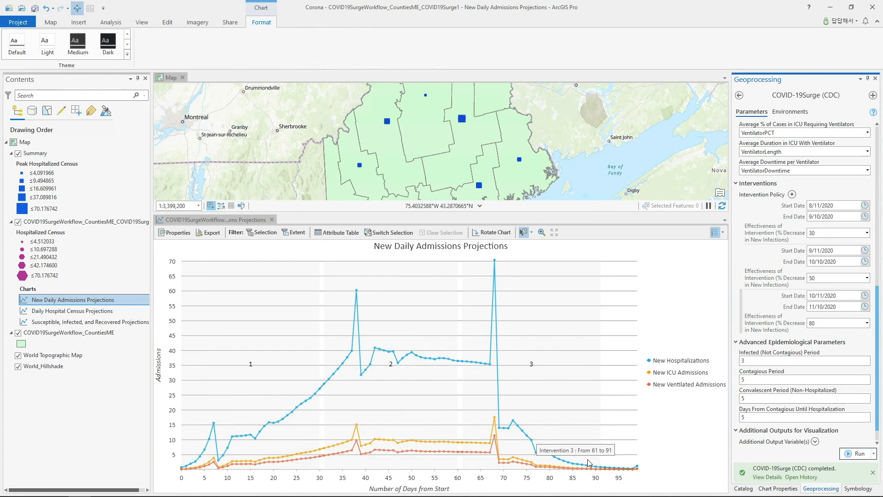
Examine the rerun's Daily Hospital Census and Susceptible, Infected, and Recovered charts, and return to the New Daily Admissions chart.
{"action": "left_click", "coordinate": [97, 312]}
{"action": "double_click", "coordinate": [98, 312]}
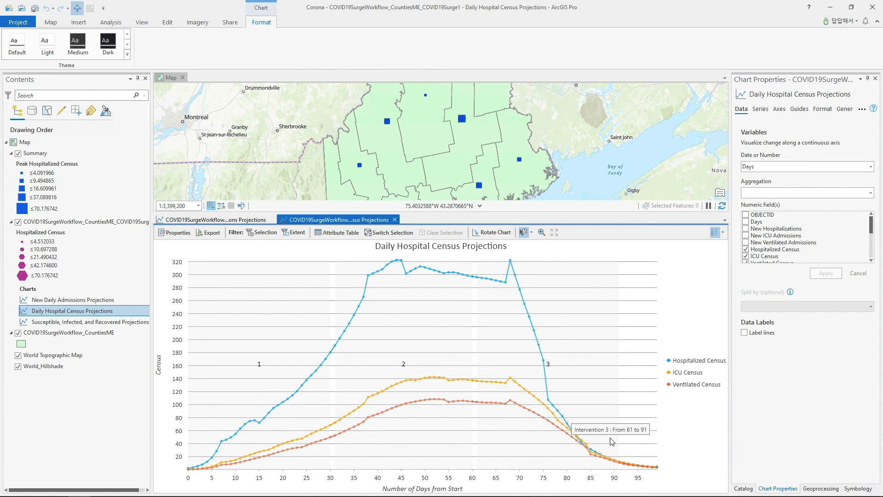
{"action": "double_click", "coordinate": [129, 322]}
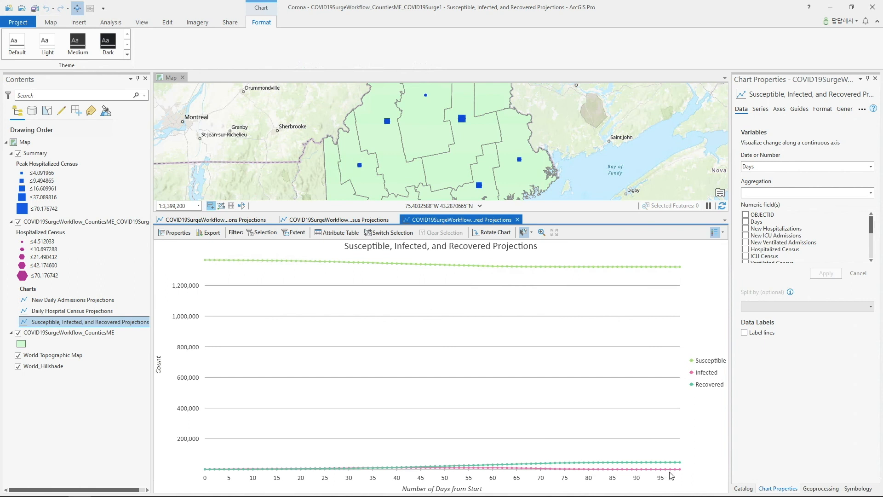
{"action": "mouse_move", "coordinate": [678, 473]}
{"action": "left_click", "coordinate": [321, 220]}
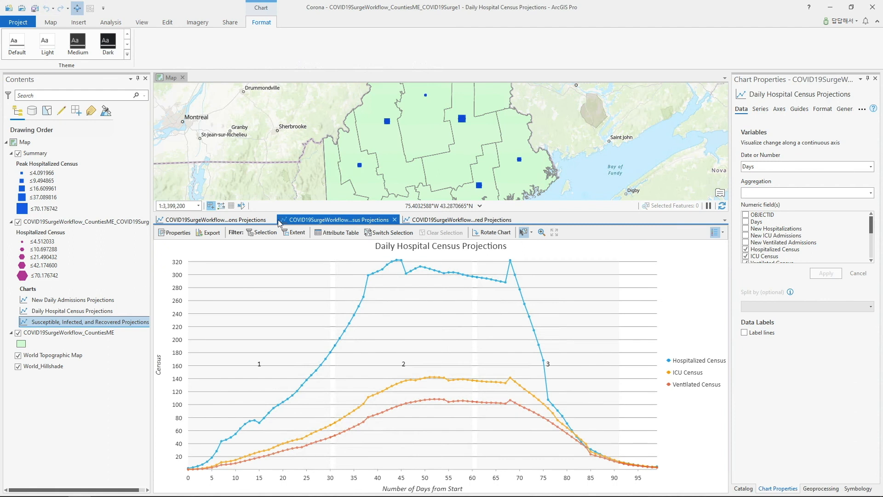
{"action": "left_click", "coordinate": [222, 222]}
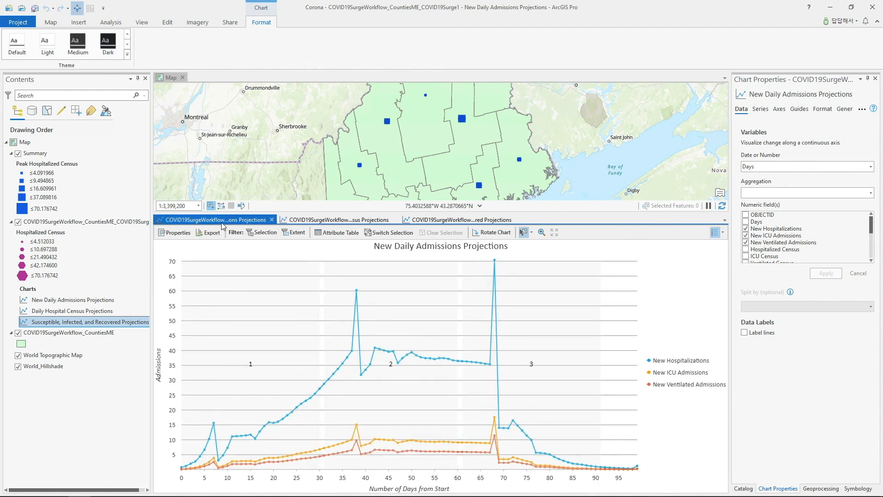